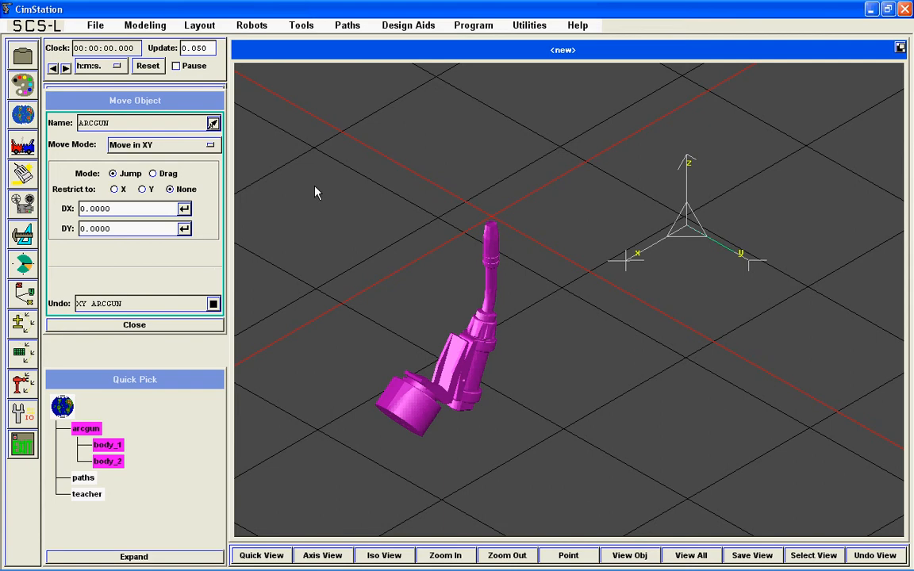
# Step: Move the teacher frame onto the arcgun object's origin using the To Object move mode
pyautogui.click(213, 123)
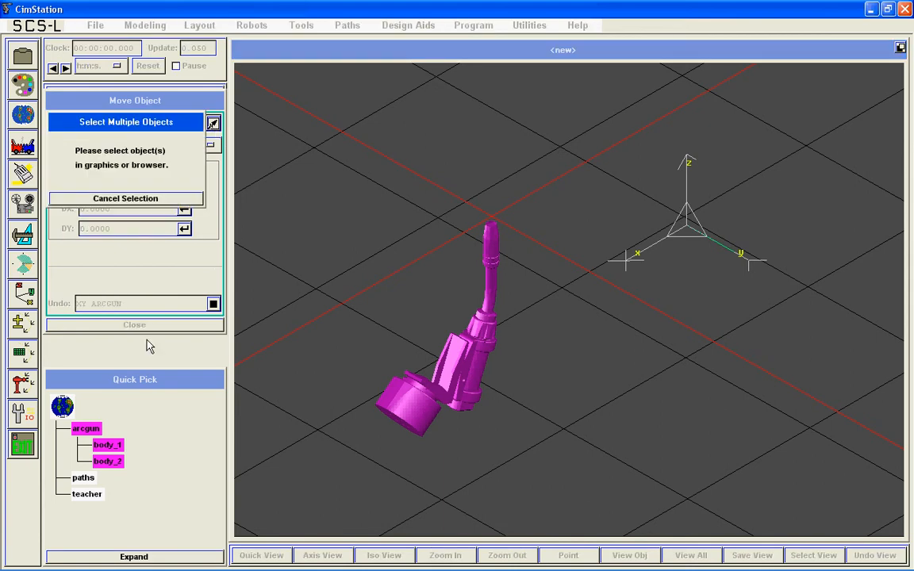
pyautogui.click(82, 495)
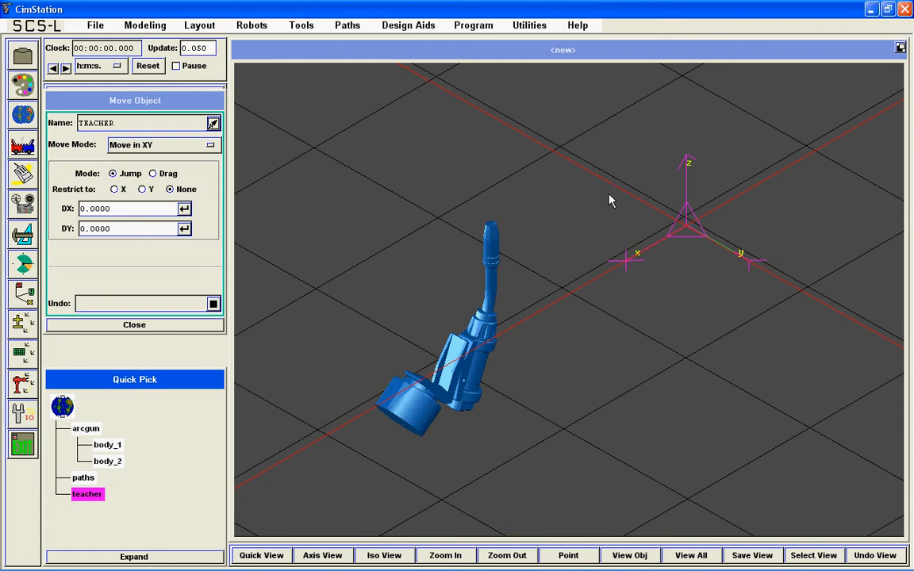
pyautogui.click(171, 144)
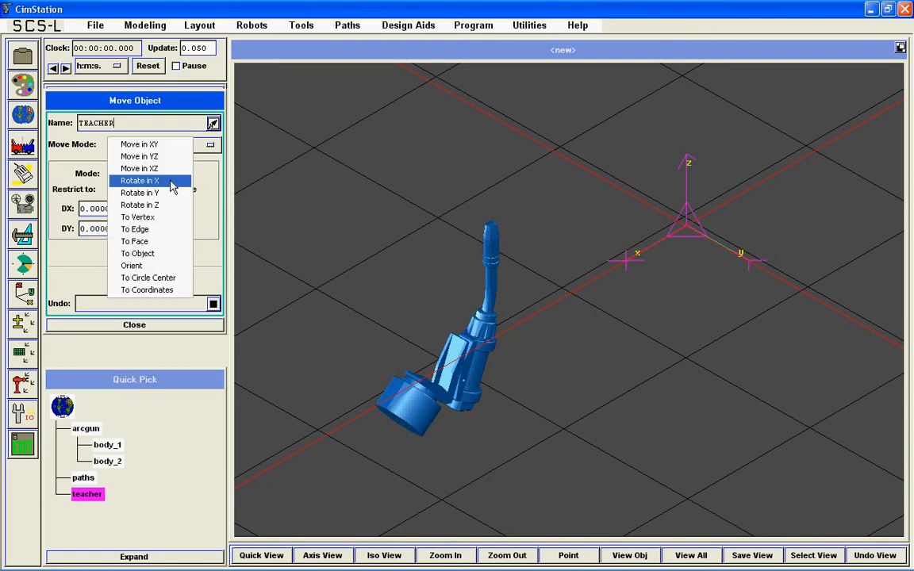
pyautogui.click(169, 253)
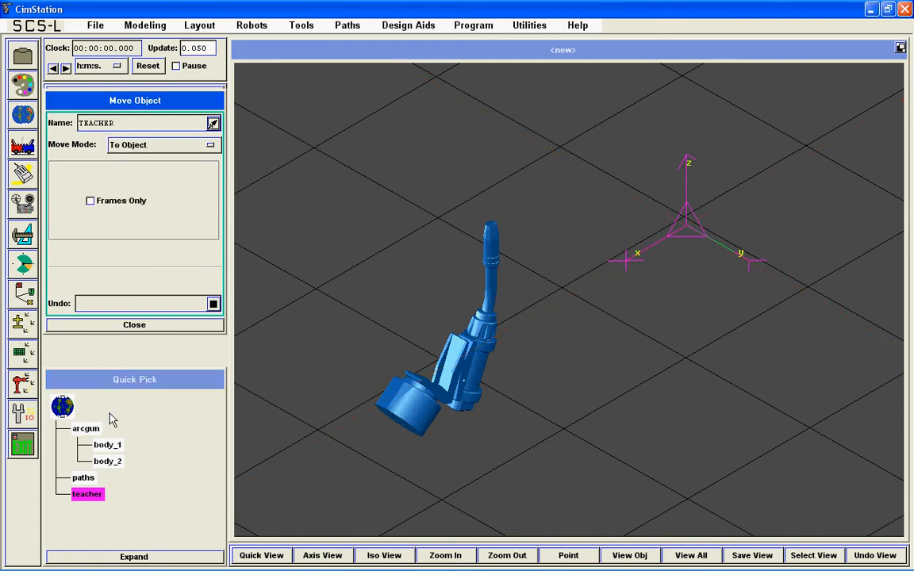
pyautogui.click(82, 433)
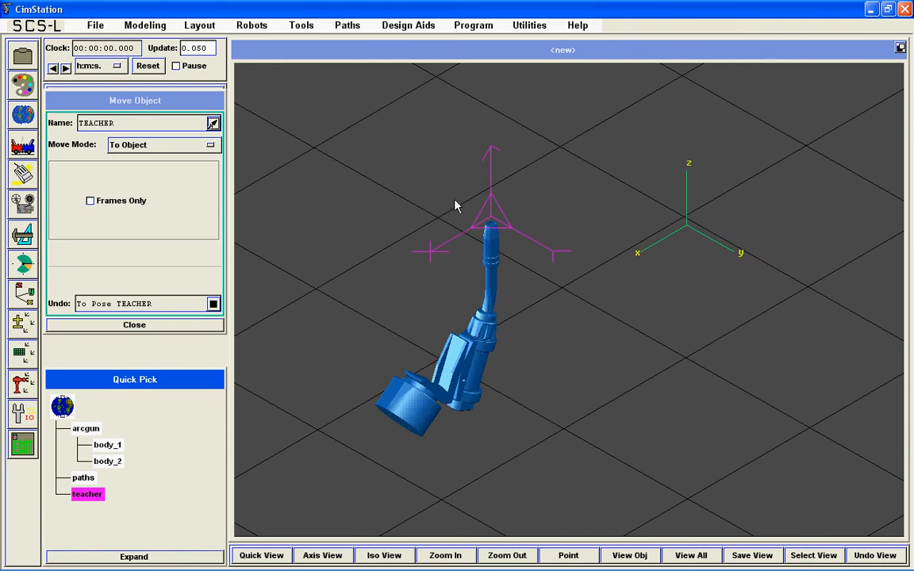
# Step: Teach the teacher's pose on arcgun as a location named tcp, and end the teaching and moving commands
pyautogui.click(349, 25)
pyautogui.click(363, 40)
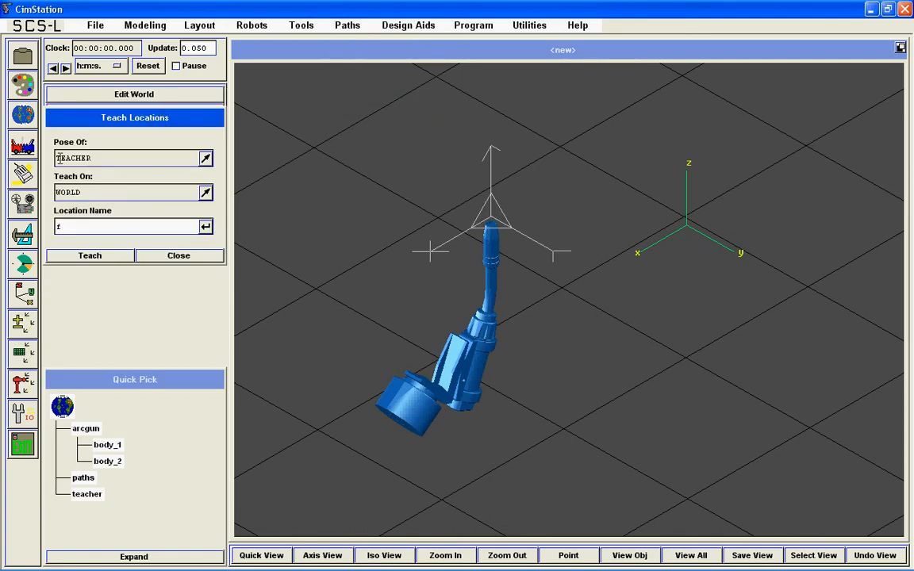
pyautogui.click(205, 194)
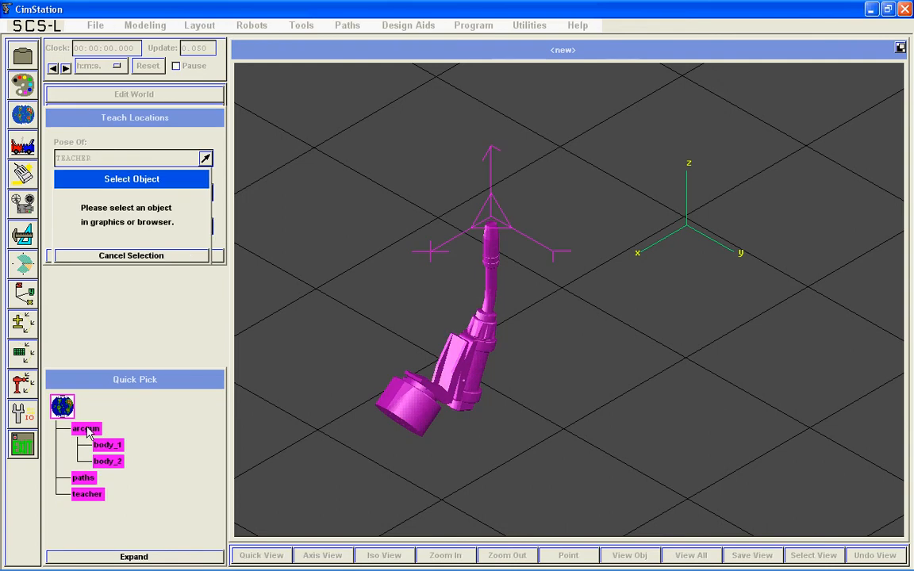
pyautogui.click(87, 430)
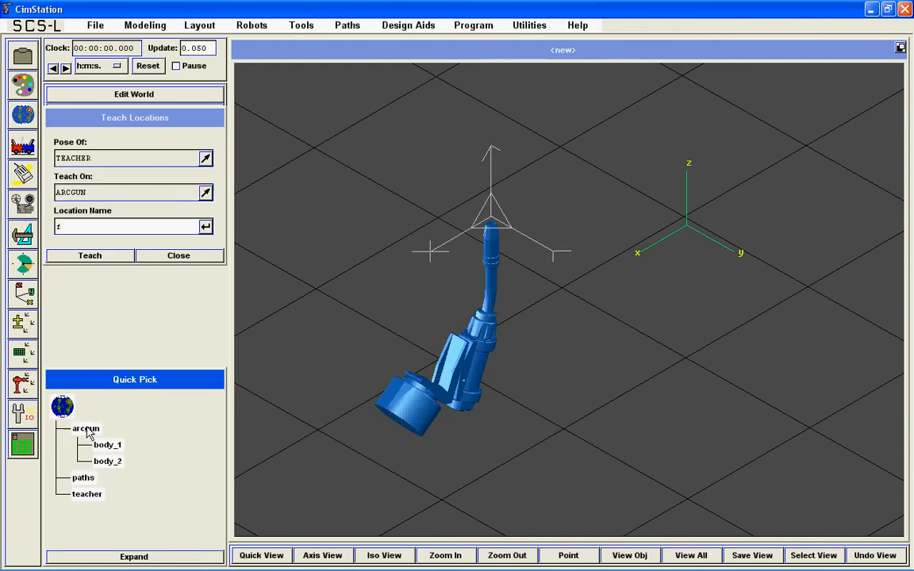
pyautogui.click(130, 227)
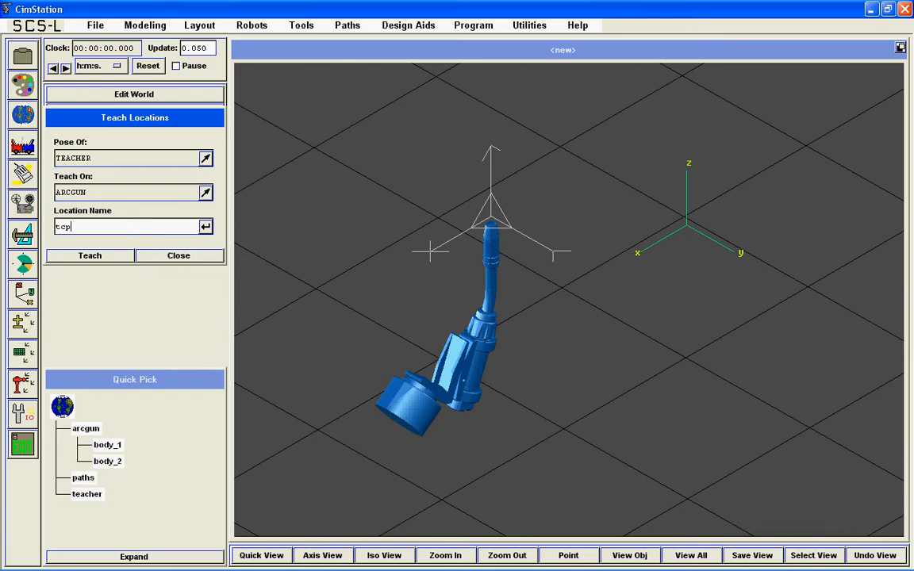
pyautogui.click(92, 256)
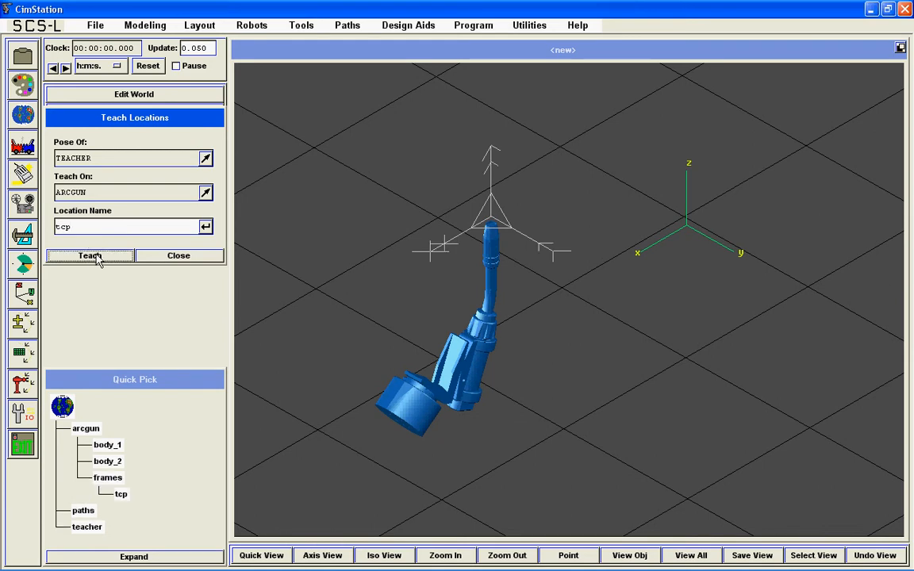
pyautogui.click(156, 257)
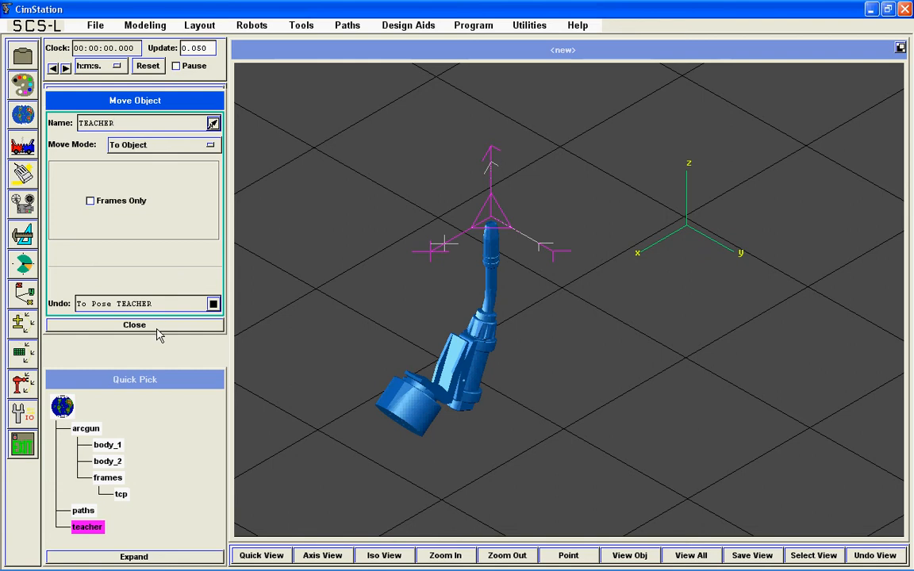
pyautogui.click(156, 324)
pyautogui.click(162, 284)
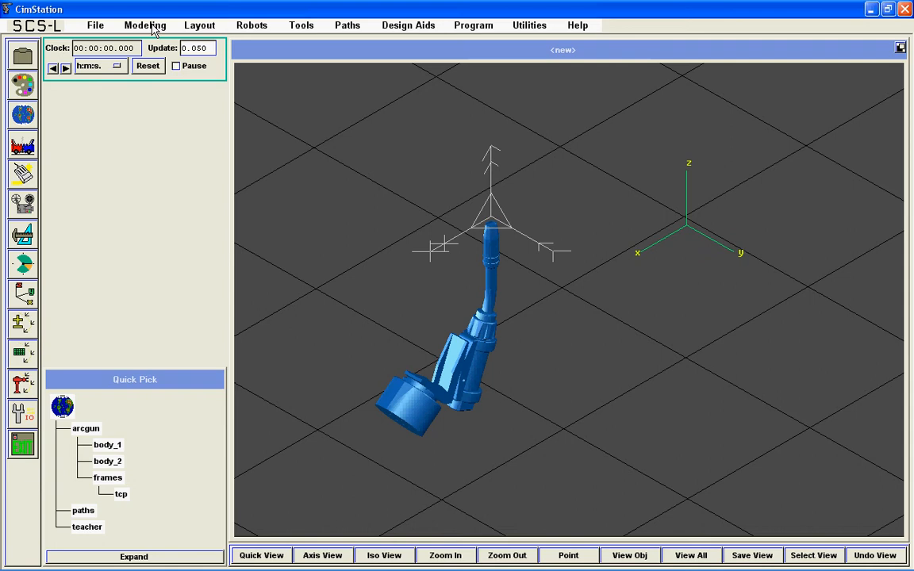
# Step: Switch the graphics display to wireframe
pyautogui.click(66, 68)
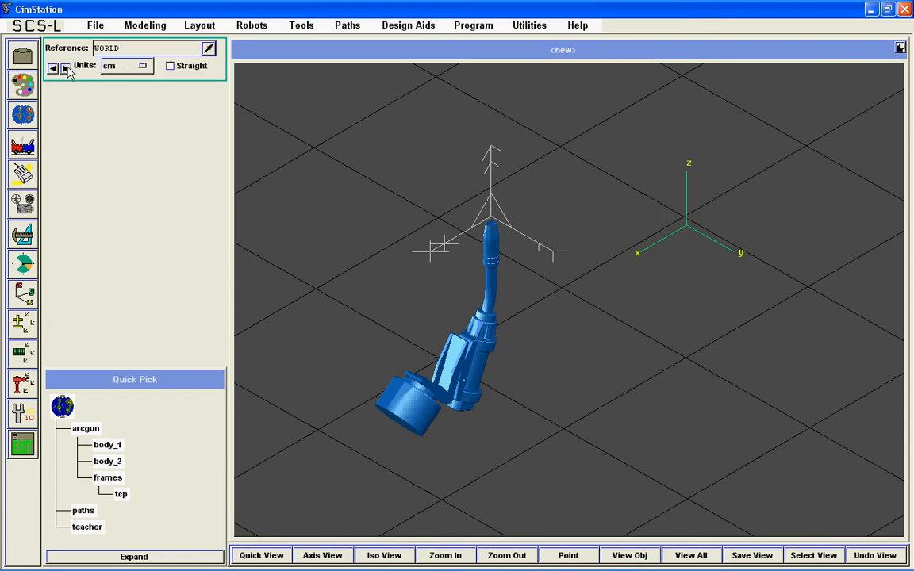
pyautogui.click(66, 68)
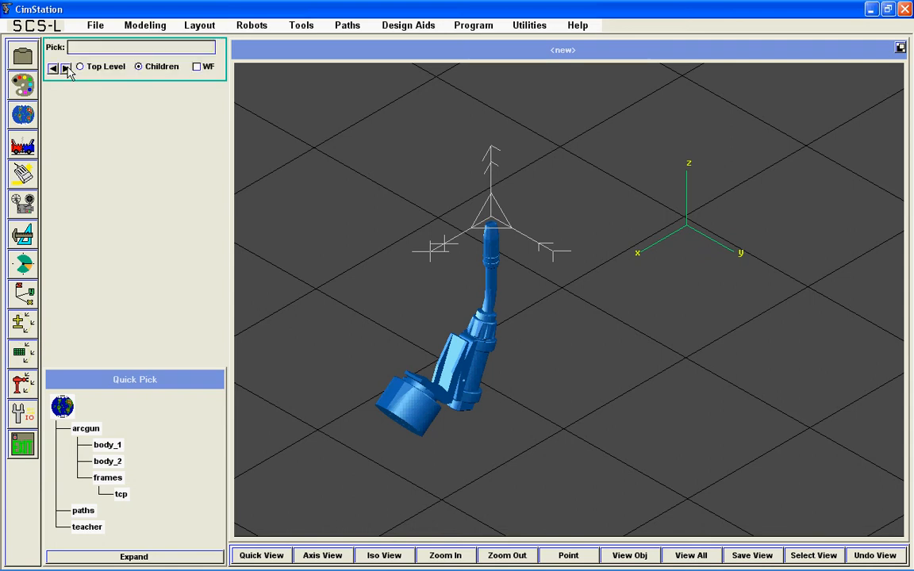
pyautogui.click(196, 66)
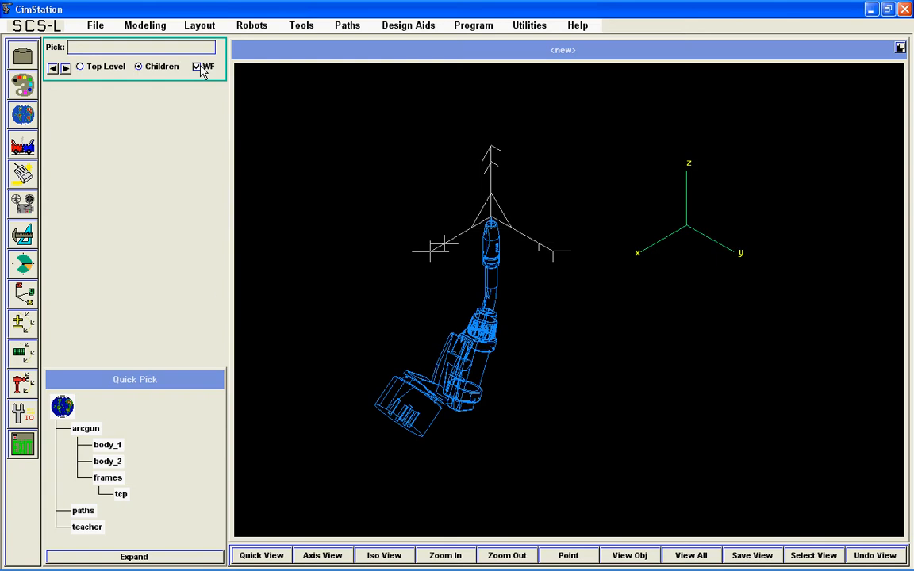
# Step: Move the teacher frame to the circle center of the gun's mounting flange, defined by three points on its outer rim
pyautogui.click(255, 555)
pyautogui.moveTo(392, 258); pyautogui.dragTo(396, 376, button='right')
pyautogui.moveTo(396, 372); pyautogui.dragTo(466, 294)
pyautogui.moveTo(463, 230); pyautogui.dragTo(450, 423, button='middle')
pyautogui.moveTo(368, 391); pyautogui.dragTo(644, 384)
pyautogui.moveTo(623, 196); pyautogui.dragTo(626, 310, button='middle')
pyautogui.moveTo(626, 310); pyautogui.dragTo(568, 247)
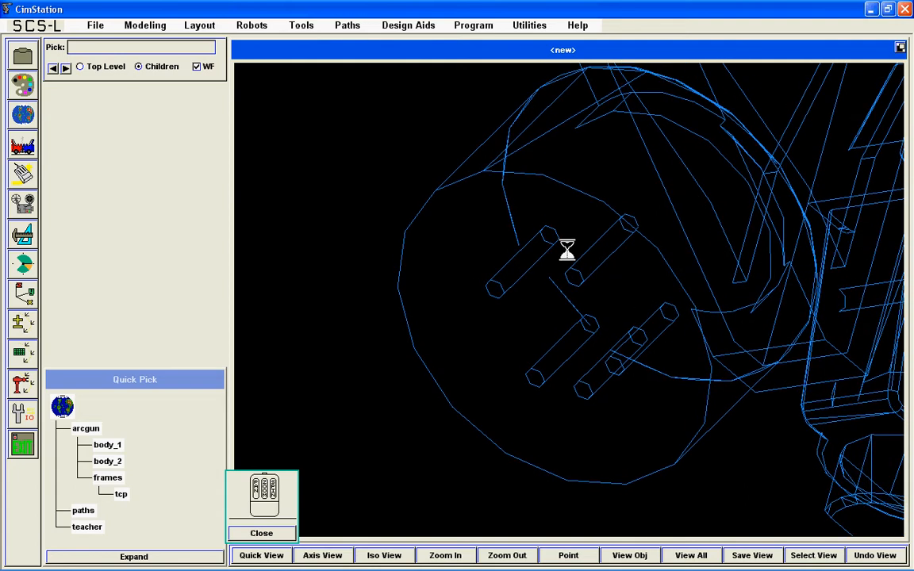
pyautogui.click(261, 535)
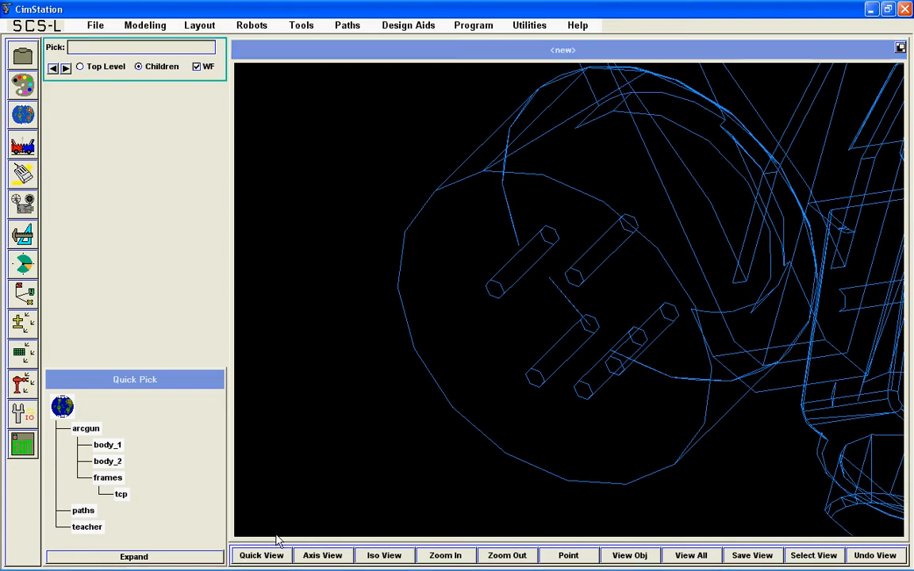
pyautogui.click(22, 173)
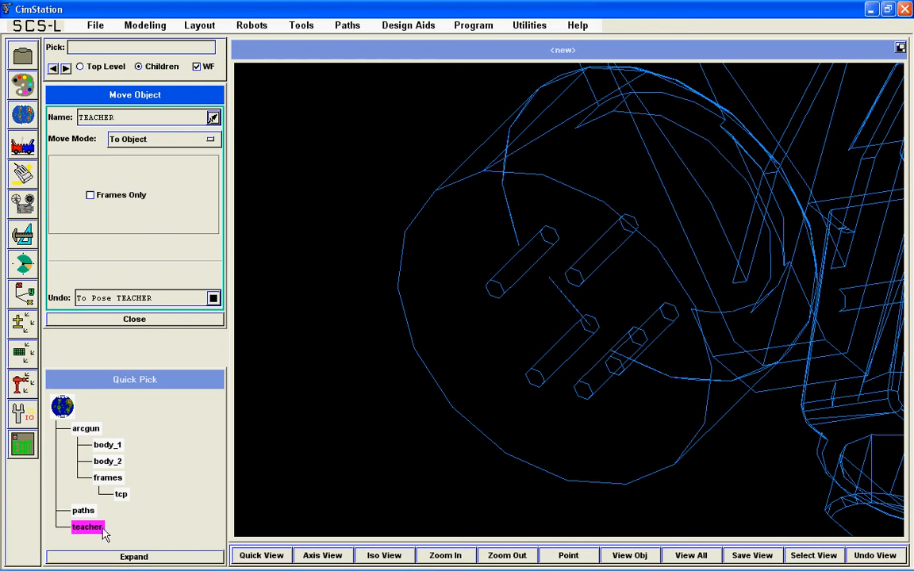
pyautogui.click(188, 143)
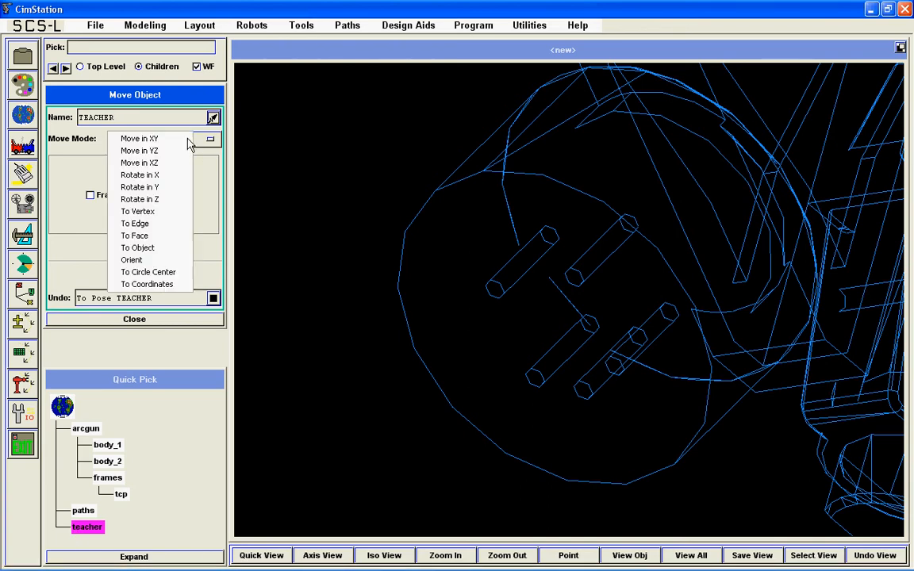
pyautogui.click(155, 270)
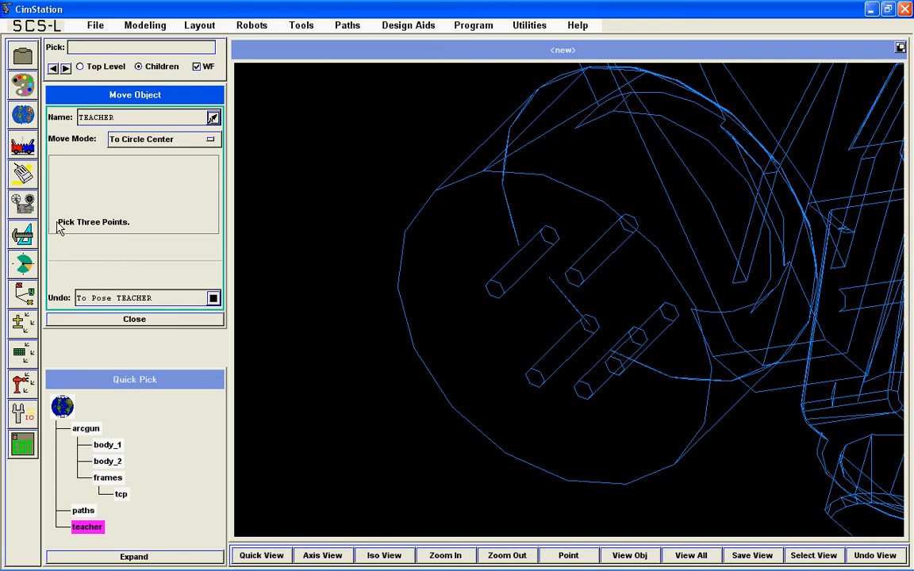
pyautogui.click(483, 171)
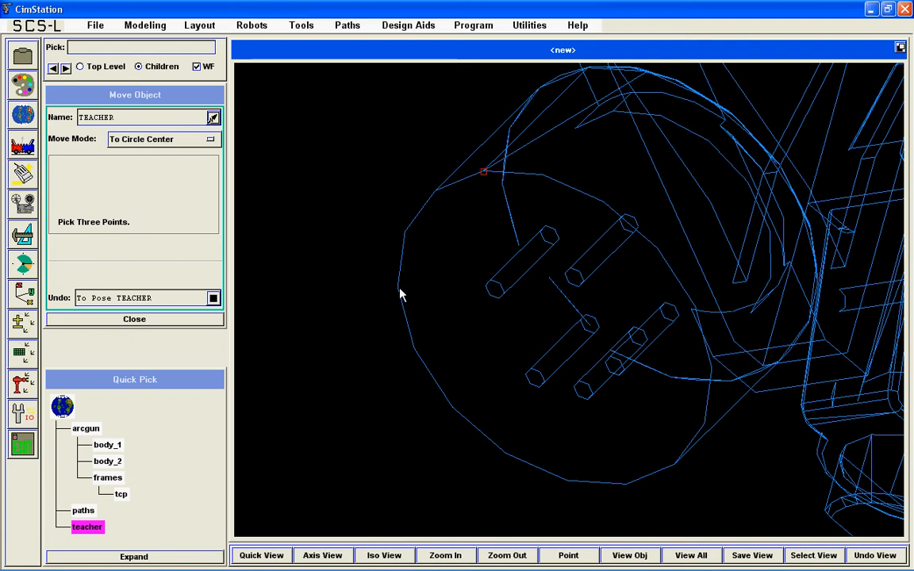
pyautogui.click(414, 350)
pyautogui.click(627, 484)
# Step: Rotate the teacher frame 180 degrees about its own X axis
pyautogui.click(688, 553)
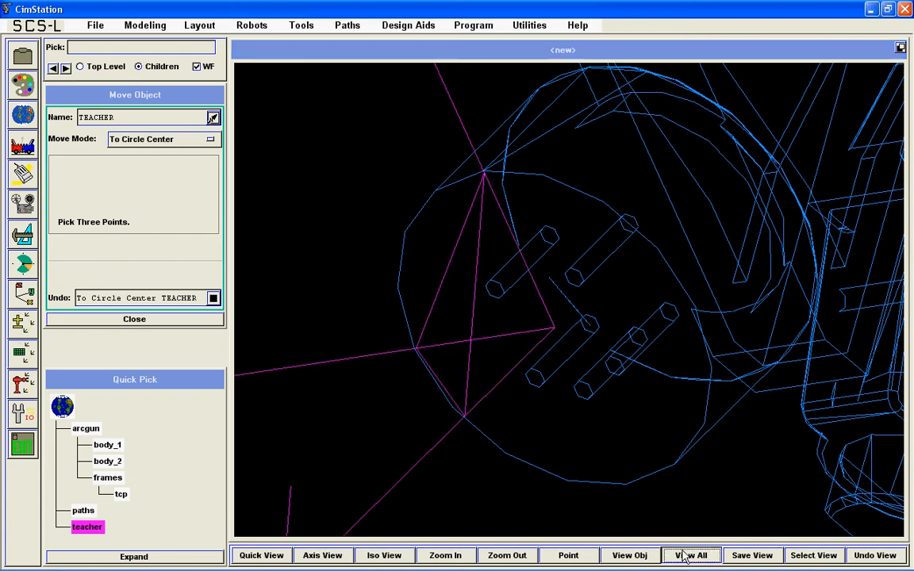
pyautogui.click(278, 557)
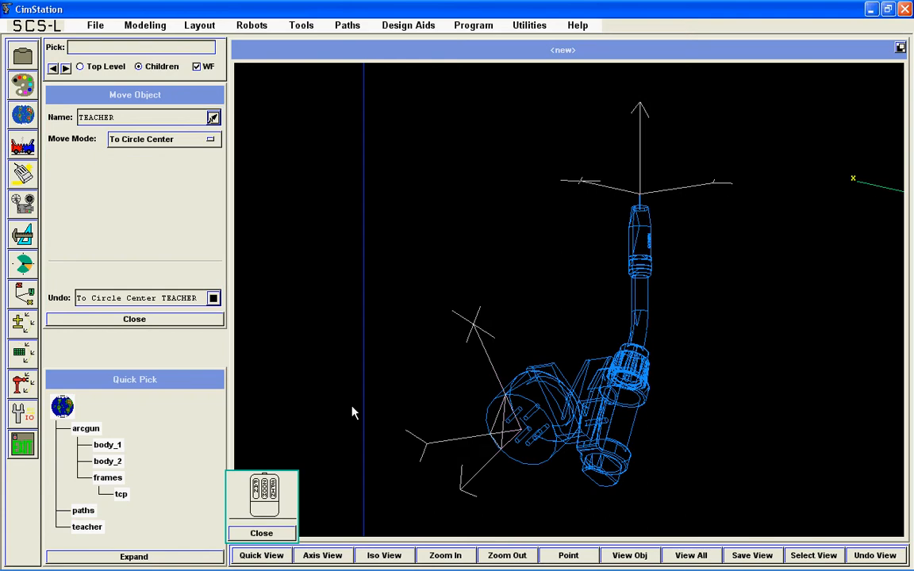
pyautogui.moveTo(350, 408); pyautogui.dragTo(393, 312)
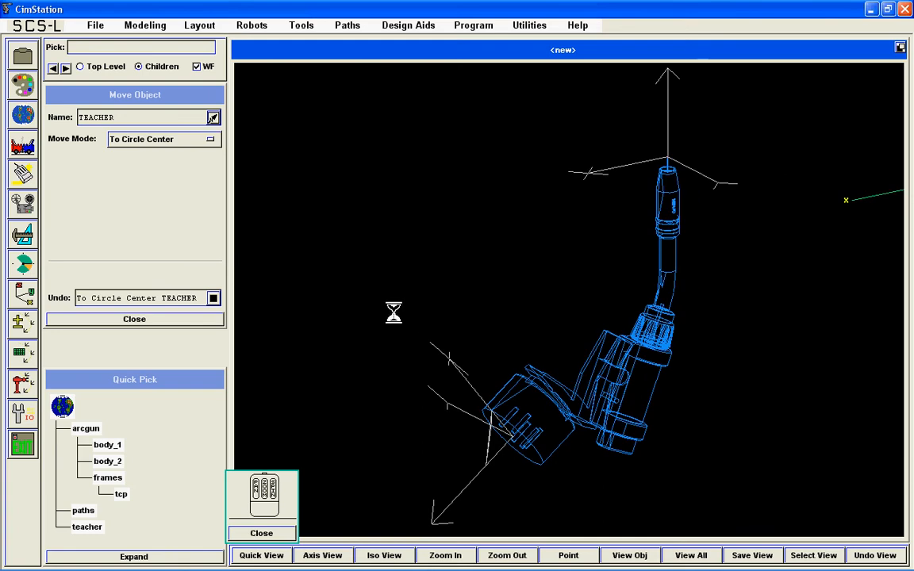
pyautogui.moveTo(518, 435); pyautogui.dragTo(511, 390, button='middle')
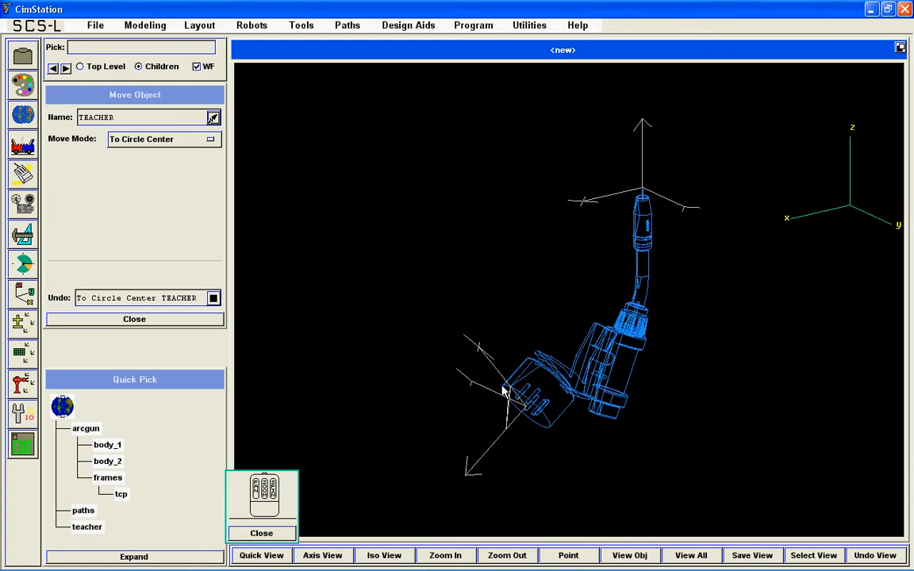
pyautogui.click(137, 138)
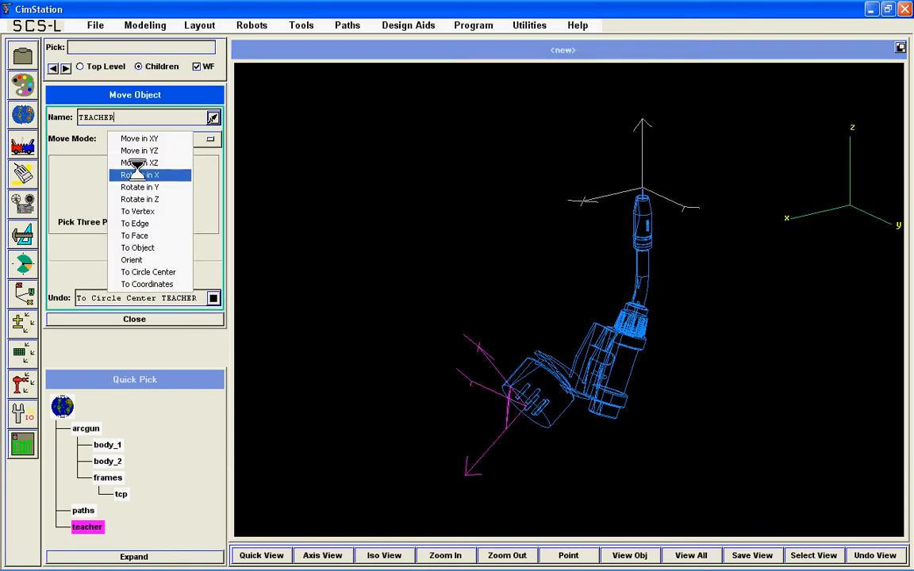
pyautogui.click(140, 173)
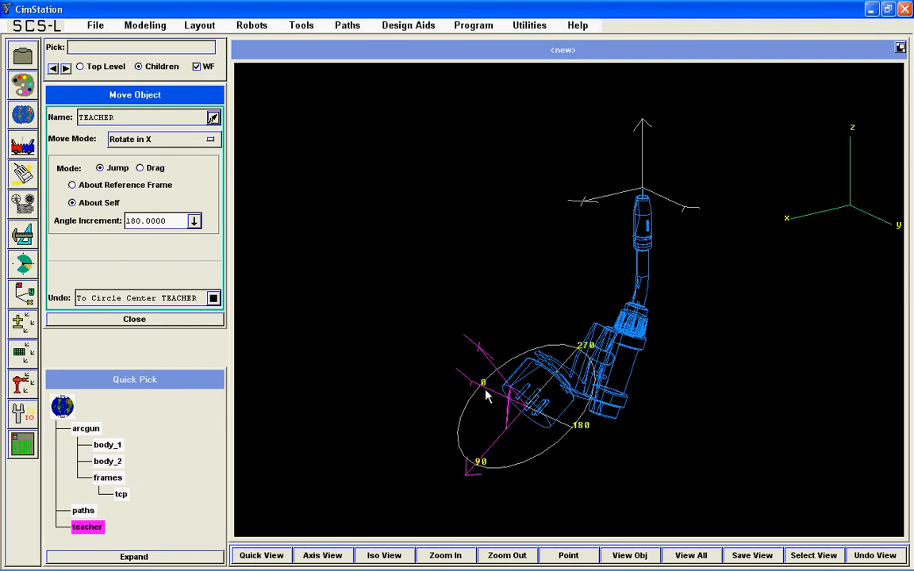
pyautogui.click(194, 221)
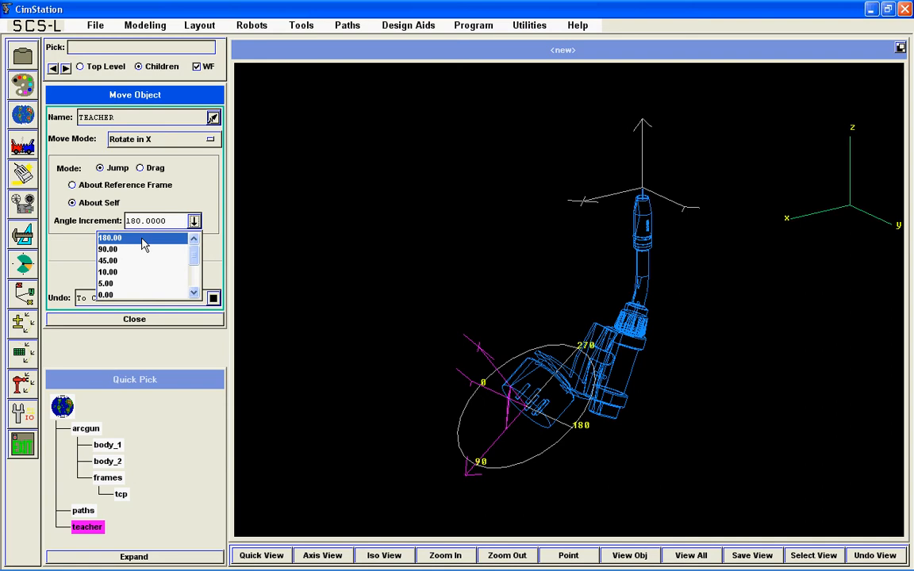
pyautogui.click(143, 241)
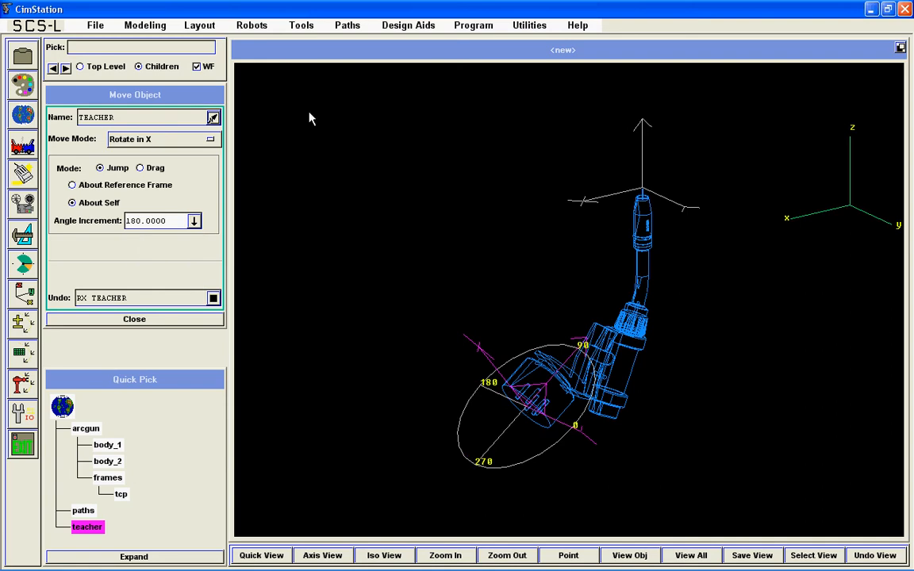
# Step: Teach the teacher's flange pose on arcgun as a location named flange1
pyautogui.click(359, 26)
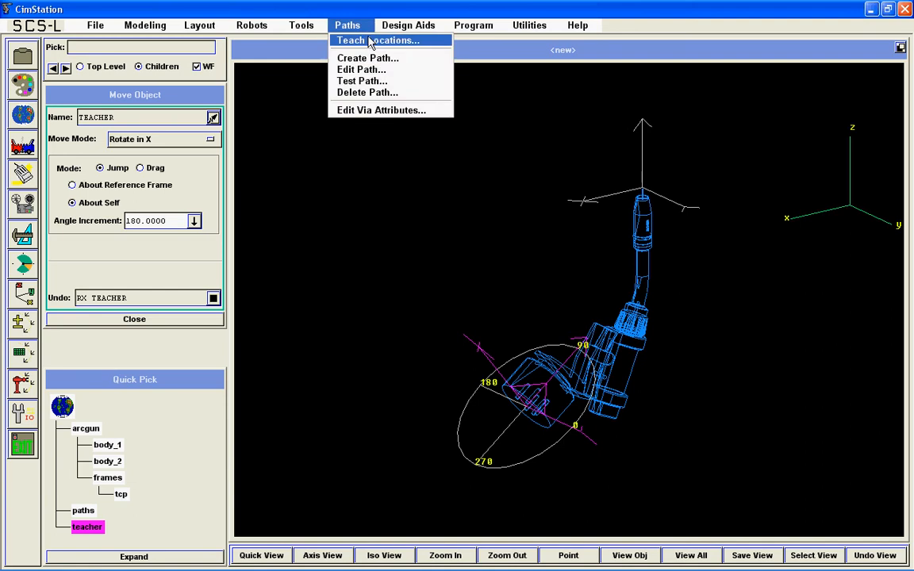
pyautogui.click(370, 41)
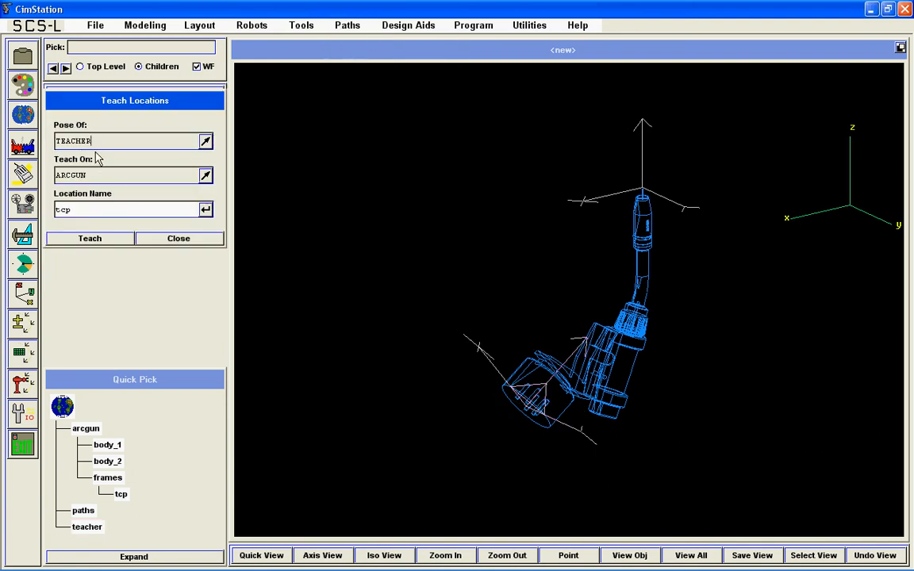
pyautogui.doubleClick(88, 210)
pyautogui.write('t')
pyautogui.click(205, 211)
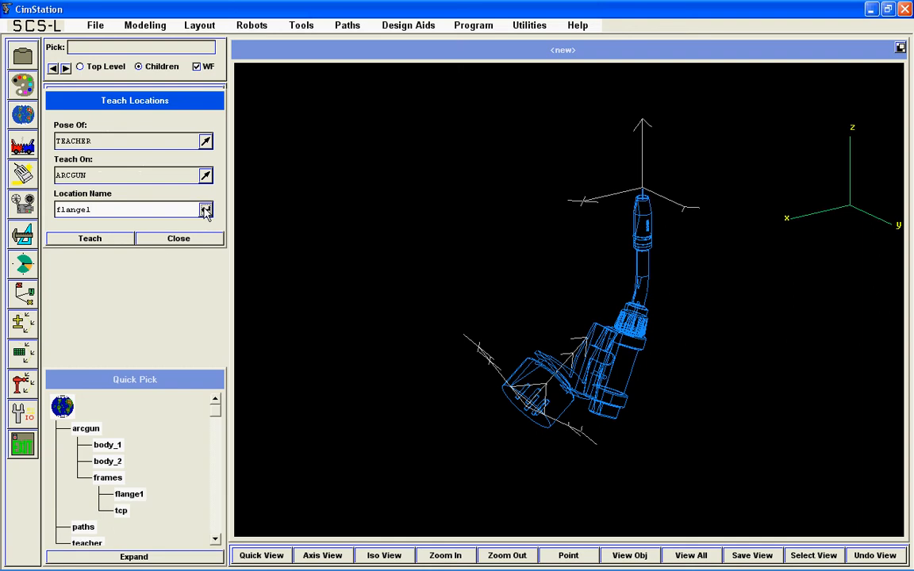
pyautogui.click(176, 238)
# Step: Rotate the teacher frame 180 degrees about its own Z axis
pyautogui.click(162, 141)
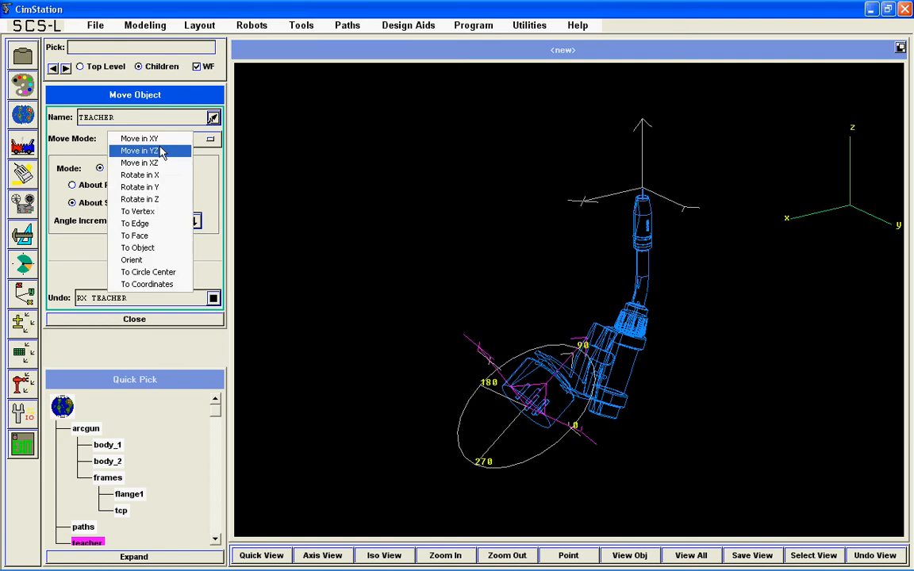
pyautogui.click(159, 202)
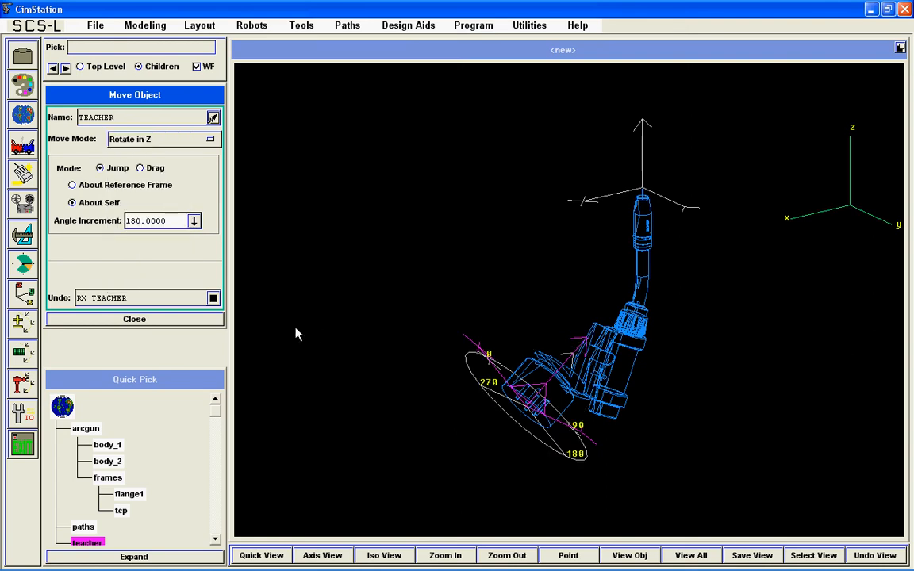
pyautogui.click(193, 220)
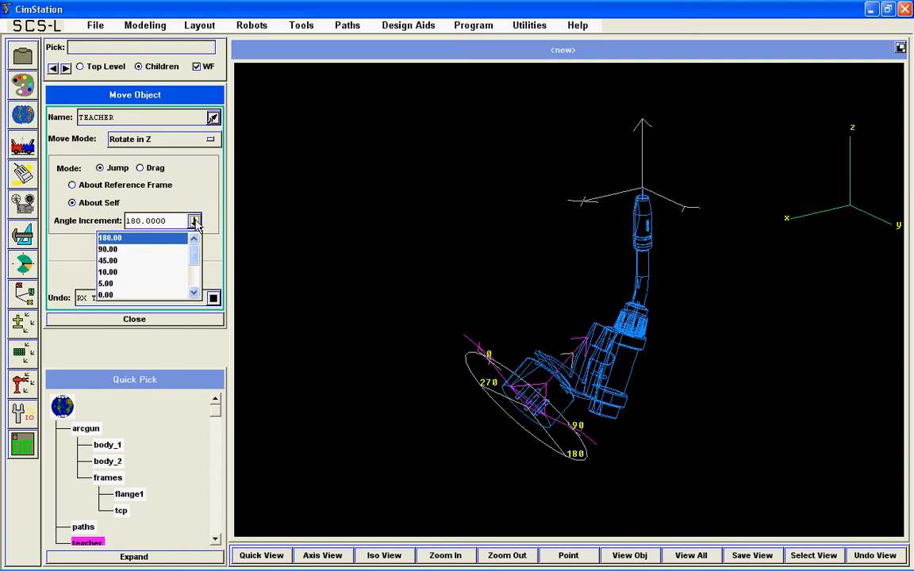
pyautogui.click(156, 240)
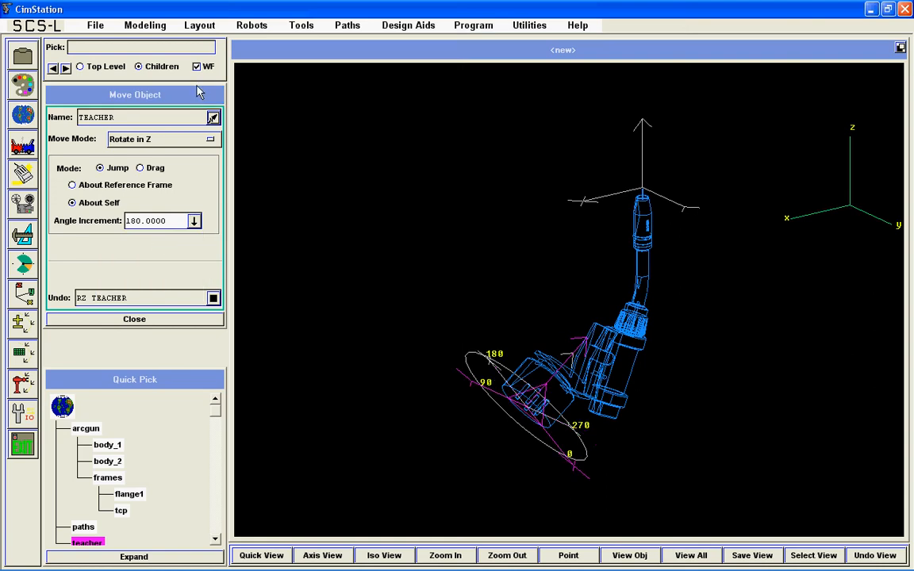
# Step: Teach the teacher's rotated pose on arcgun as a location named flange2
pyautogui.click(343, 26)
pyautogui.click(377, 41)
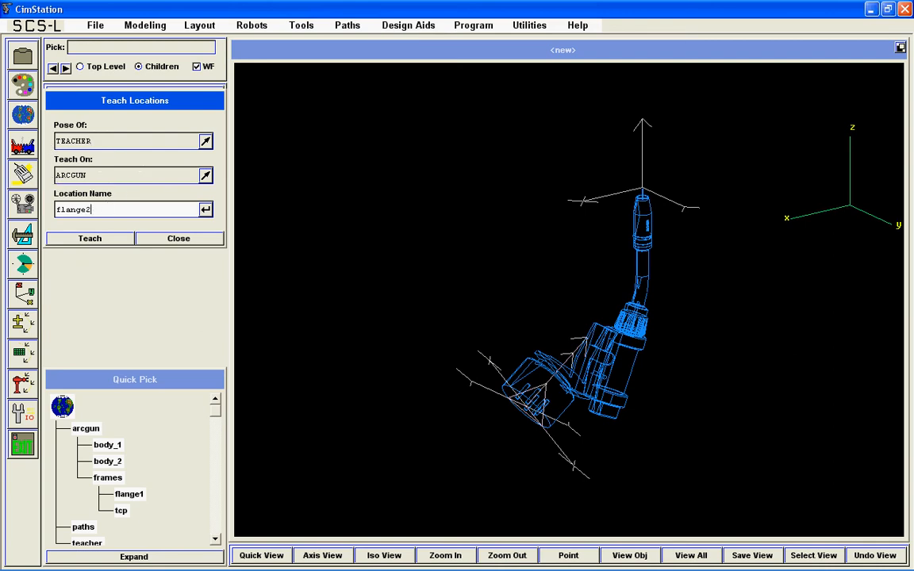
pyautogui.click(87, 239)
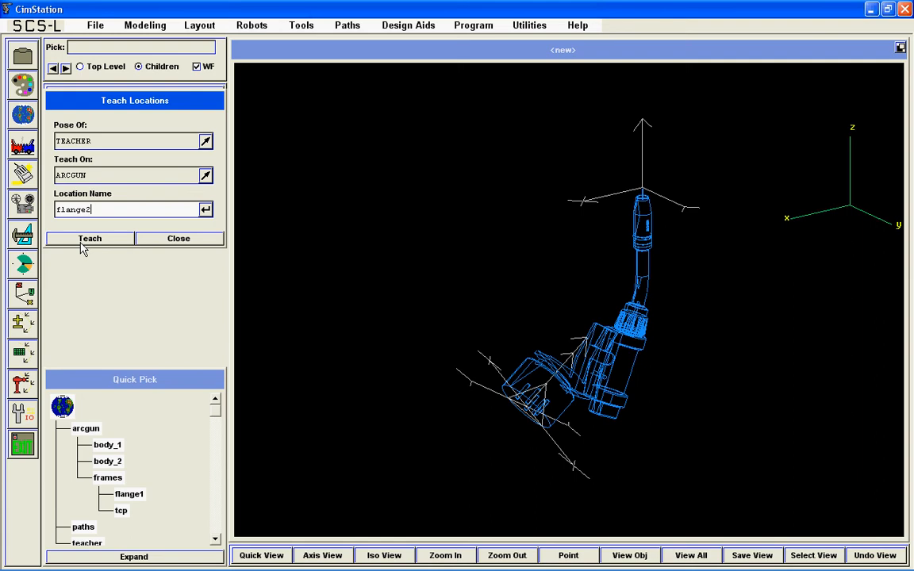
pyautogui.click(172, 238)
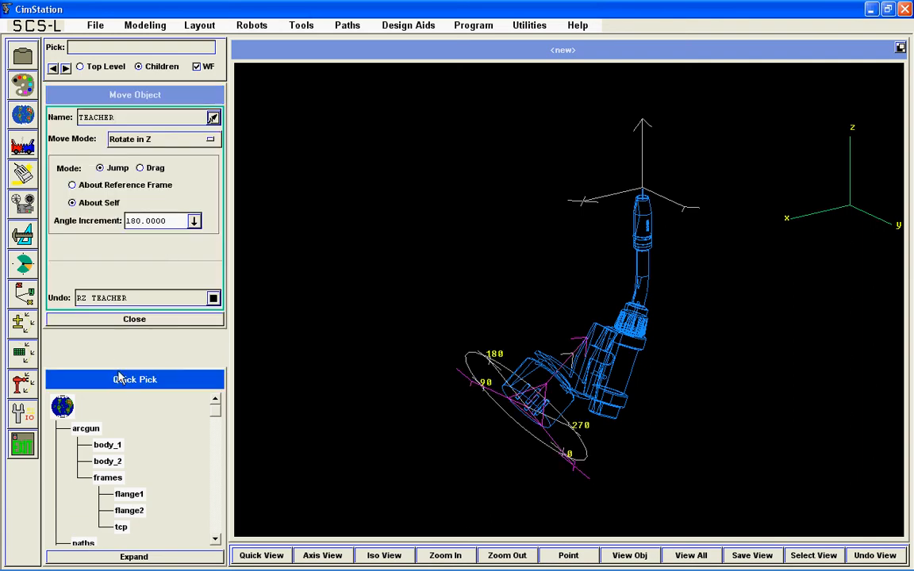
pyautogui.moveTo(115, 366); pyautogui.dragTo(115, 335)
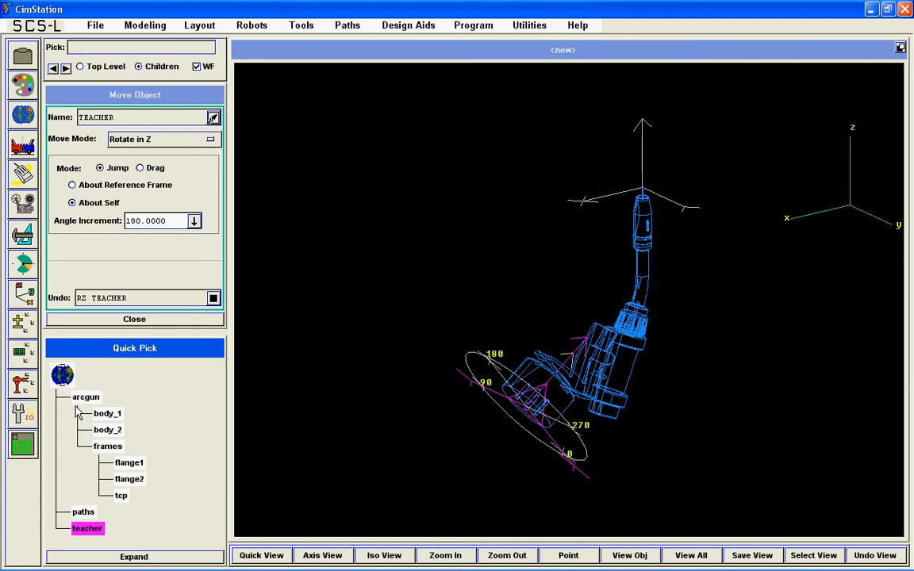
# Step: Save the ARCGUN model as arcgun in Lite_library, overwriting the existing model file
pyautogui.click(93, 25)
pyautogui.click(97, 61)
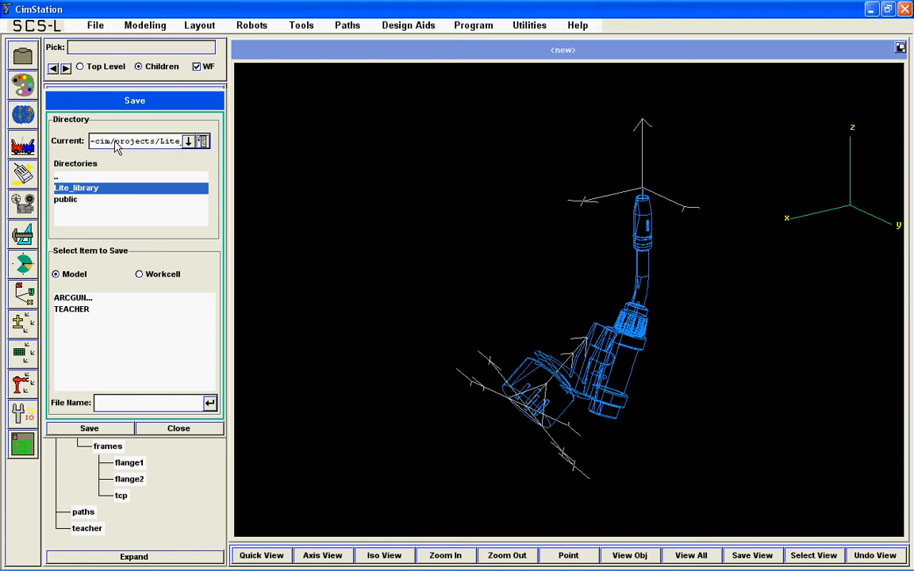
pyautogui.click(93, 298)
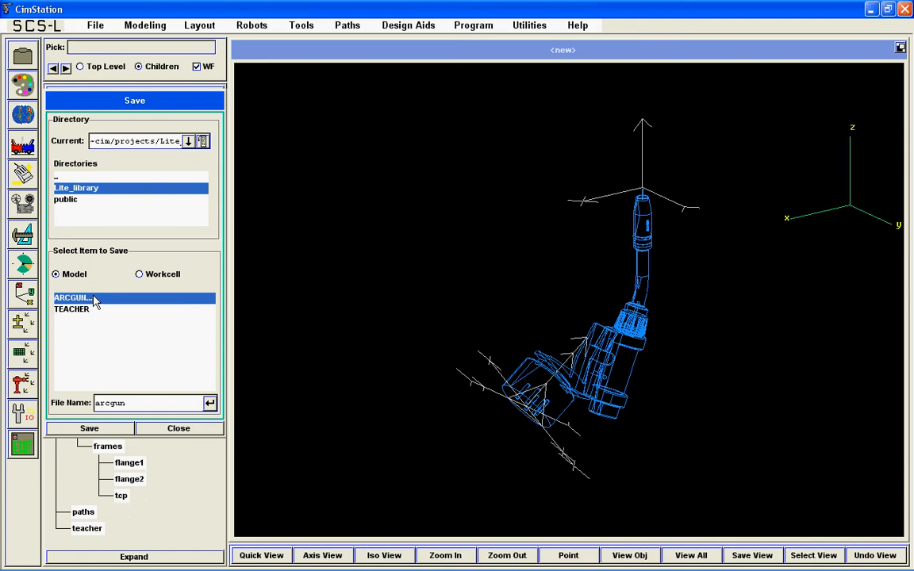
pyautogui.click(89, 428)
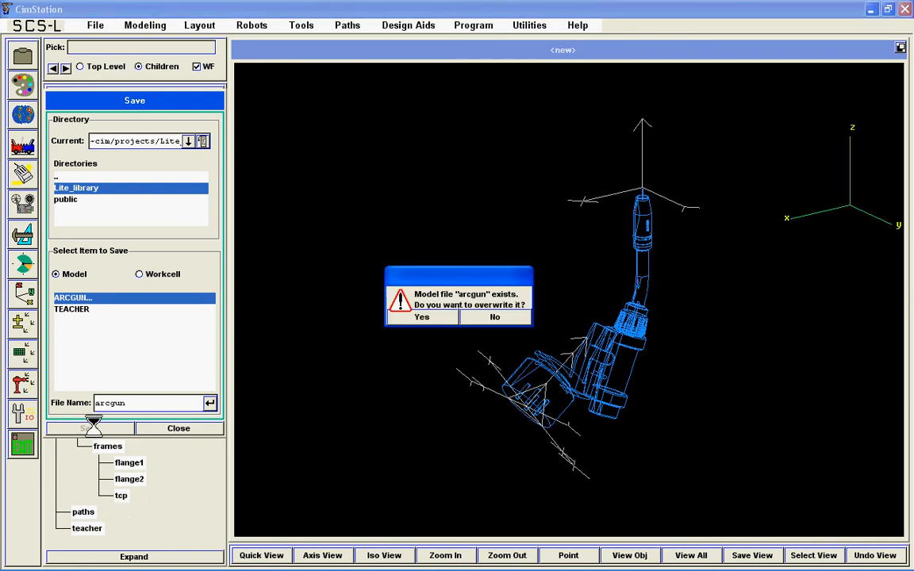
pyautogui.click(427, 319)
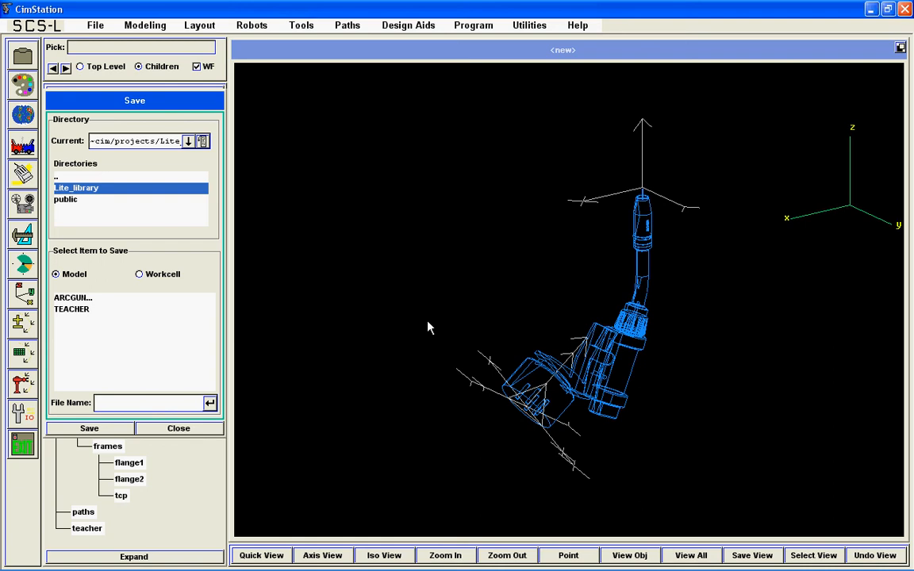
pyautogui.click(168, 430)
pyautogui.click(175, 325)
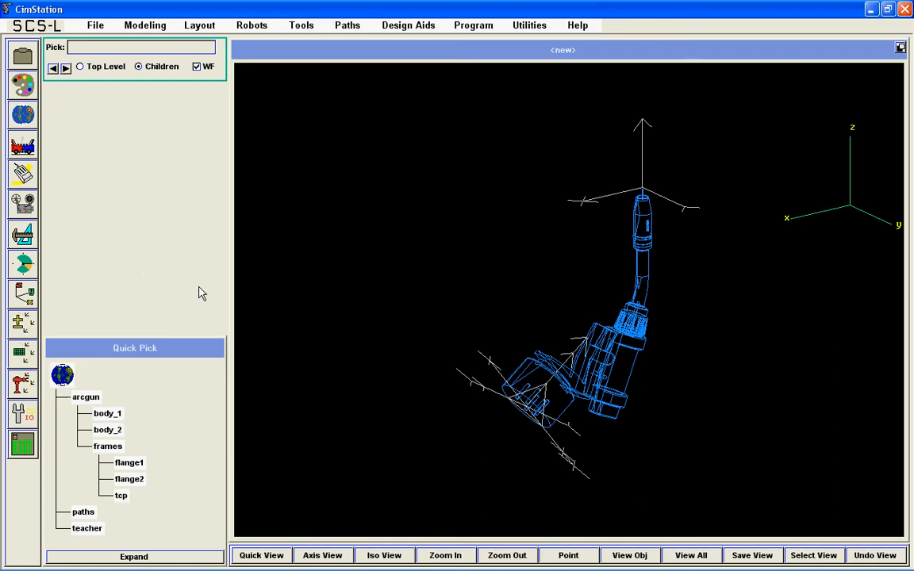
# Step: Open Automatic Tool Creation without selecting a shape, and turn off the wireframe display
pyautogui.click(305, 28)
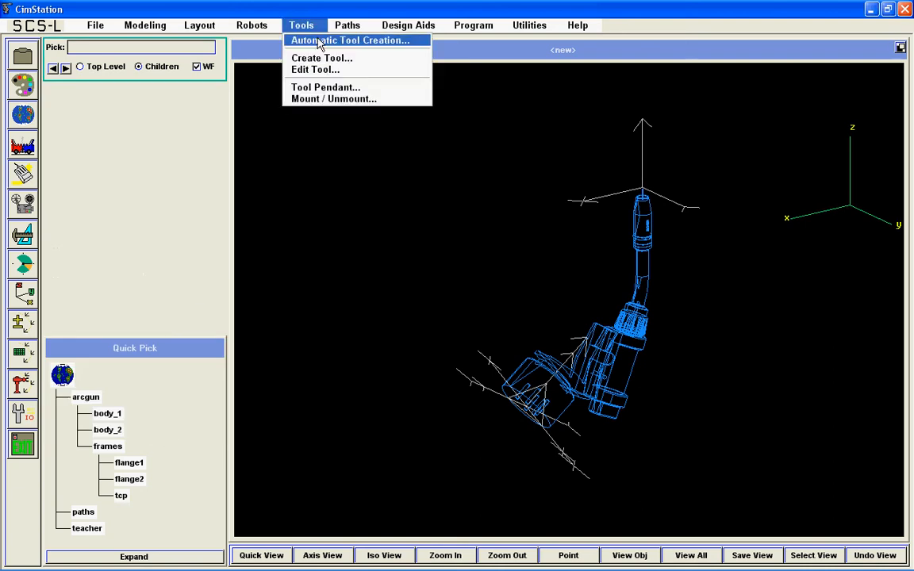
pyautogui.click(321, 44)
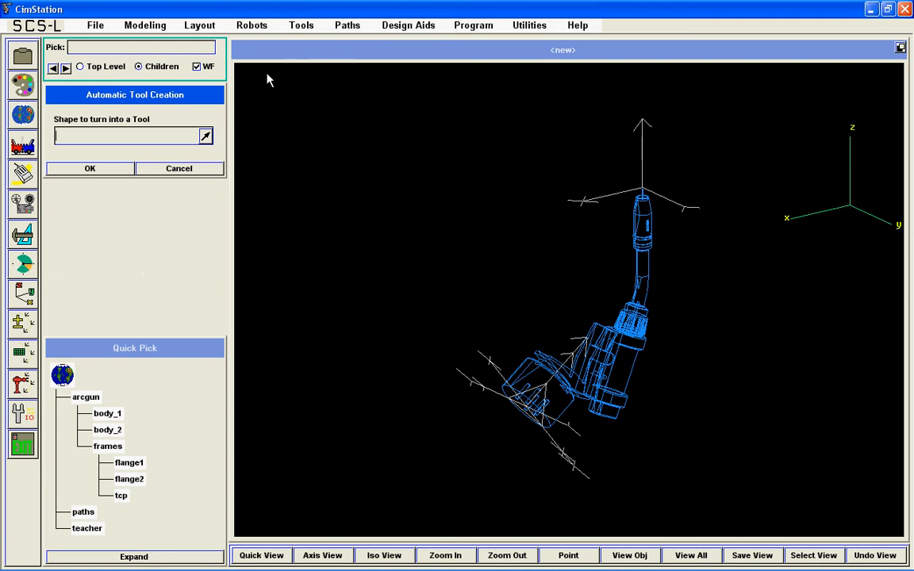
pyautogui.click(206, 137)
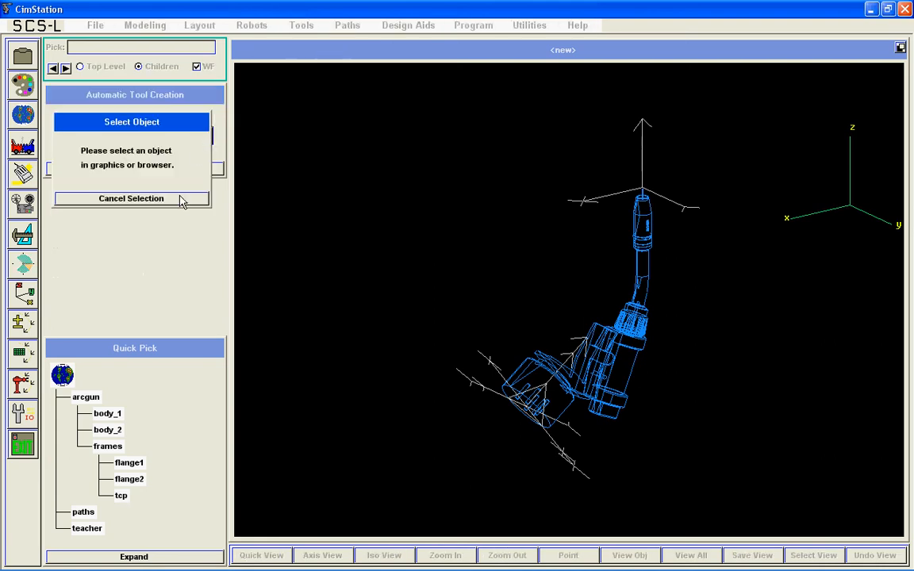
pyautogui.click(181, 201)
pyautogui.click(198, 67)
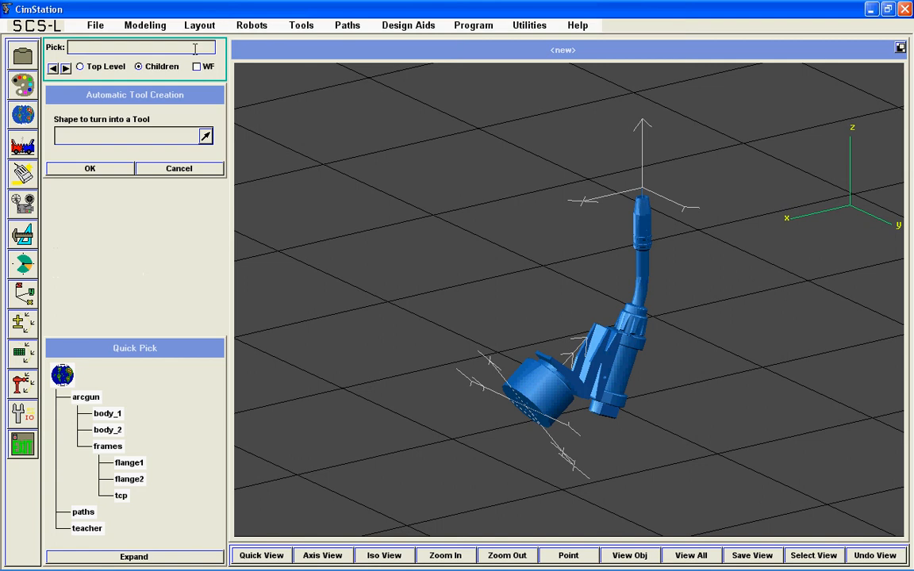
# Step: Set the resolution precision of the ARCGUN model to Fine
pyautogui.click(139, 25)
pyautogui.click(168, 89)
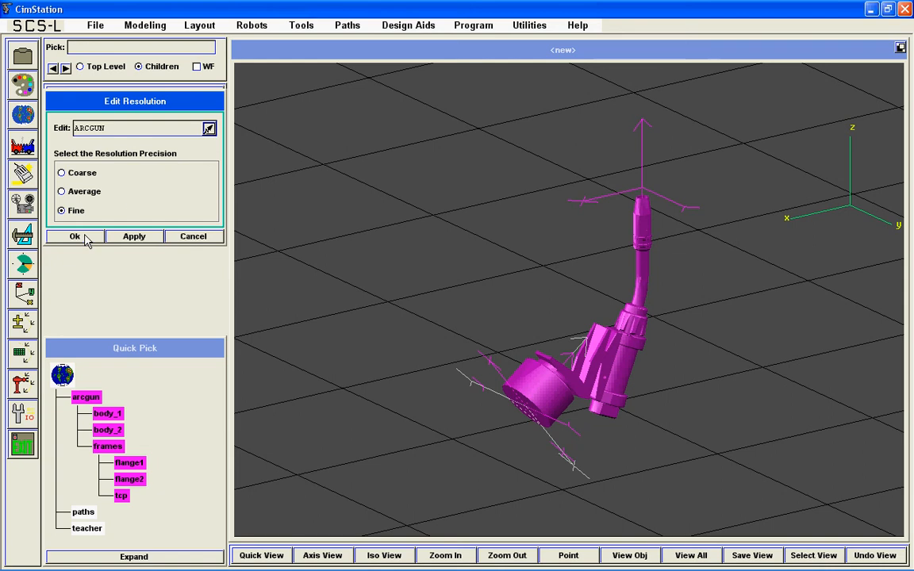
pyautogui.click(84, 236)
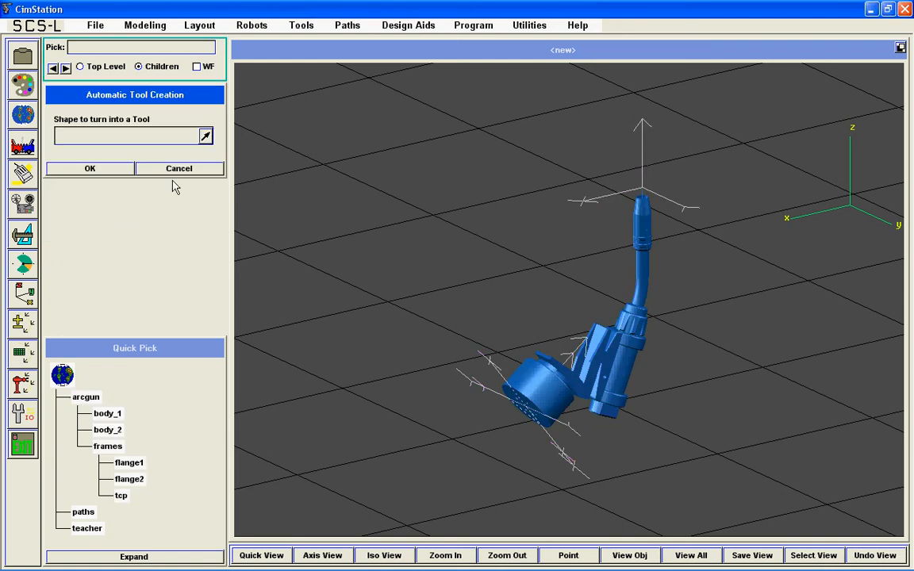
# Step: Turn the ARCGUN shape into a tool with Automatic Tool Creation
pyautogui.click(206, 136)
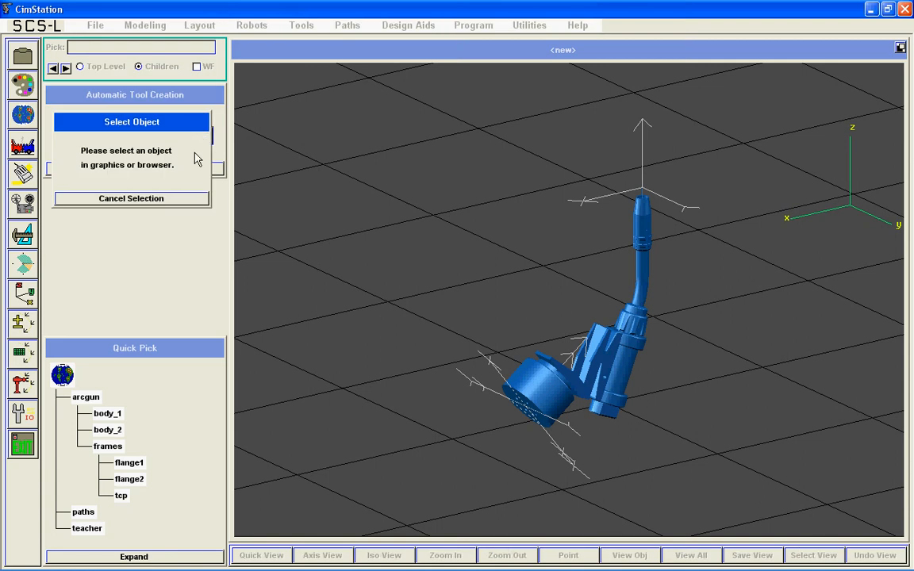
pyautogui.click(83, 399)
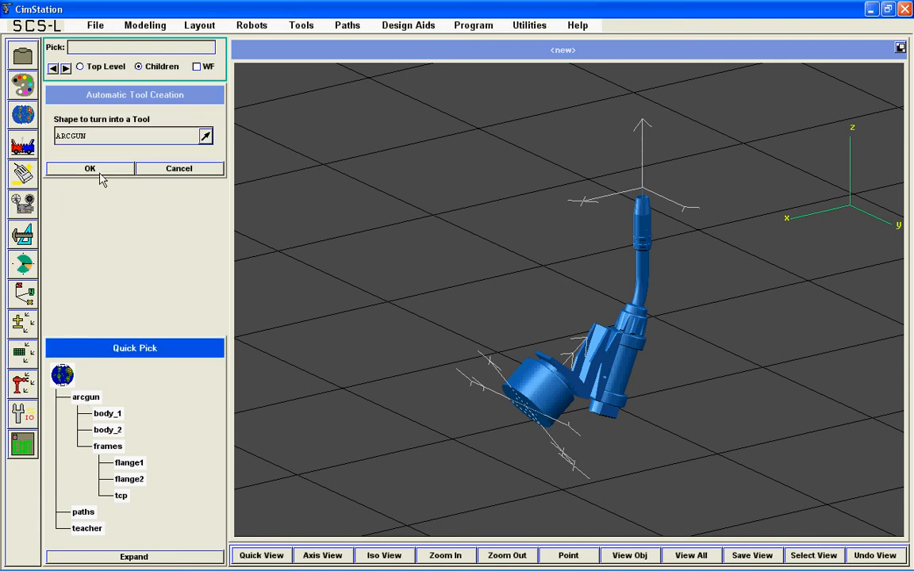
pyautogui.click(102, 173)
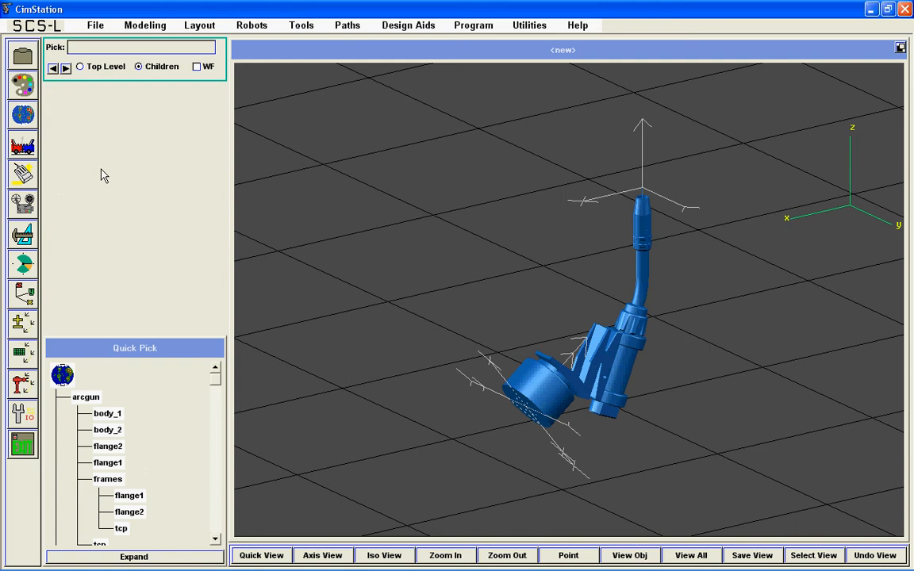
# Step: Start a new cell, removing everything from the current unsaved one
pyautogui.click(94, 26)
pyautogui.click(111, 41)
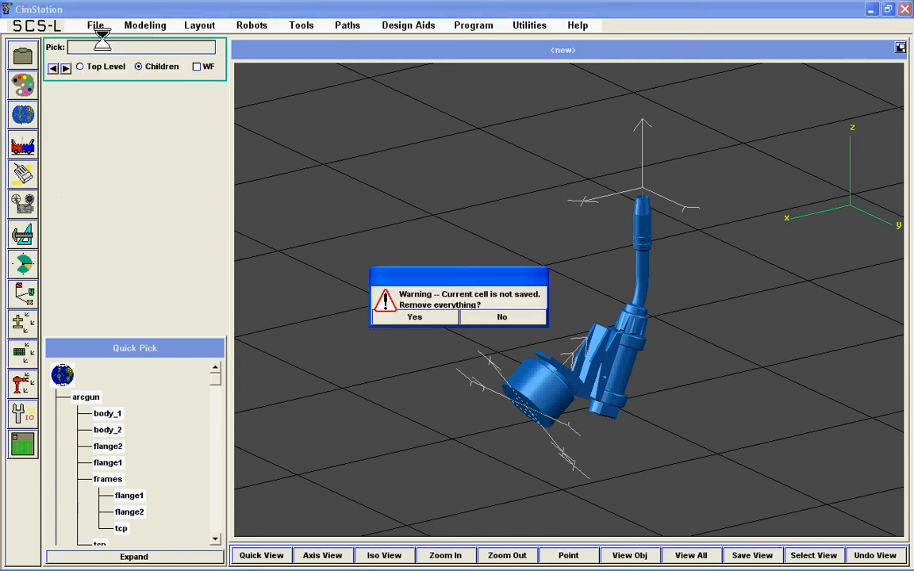
pyautogui.press('Return')
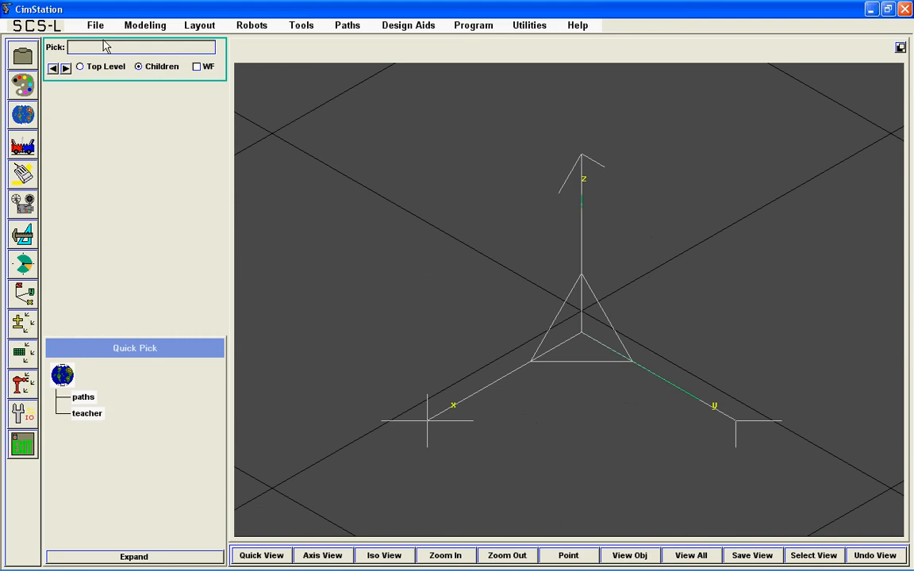
# Step: Install the NS_16_165 robot from Lite_library into the cell
pyautogui.click(23, 55)
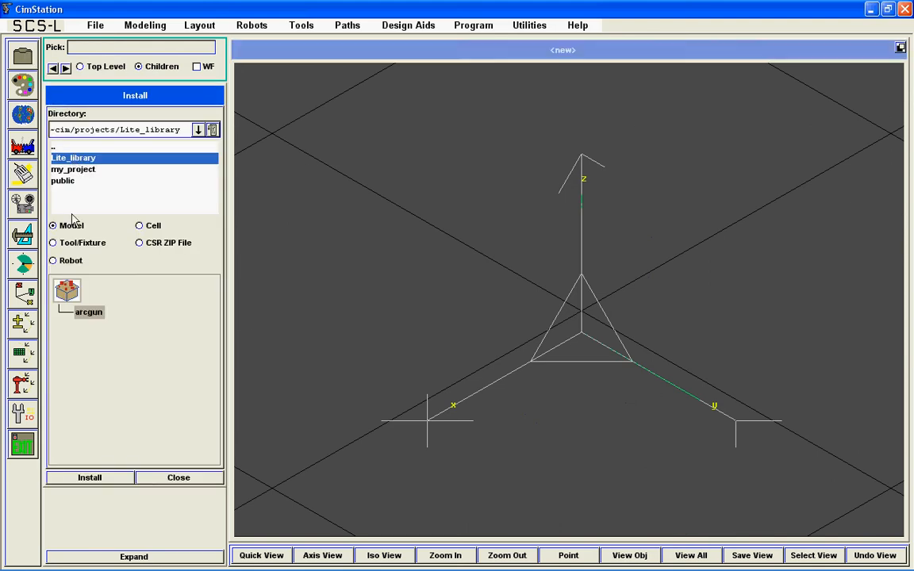
pyautogui.click(147, 230)
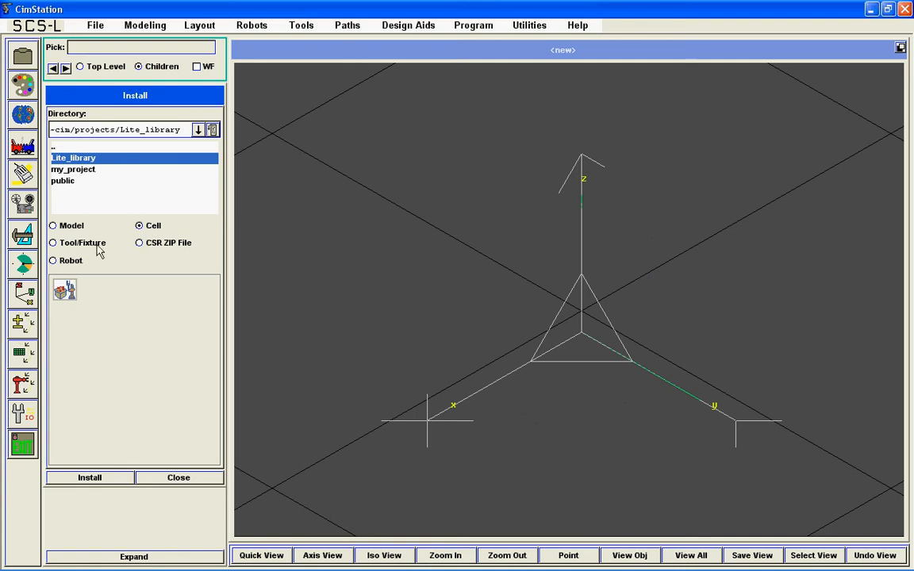
pyautogui.click(81, 244)
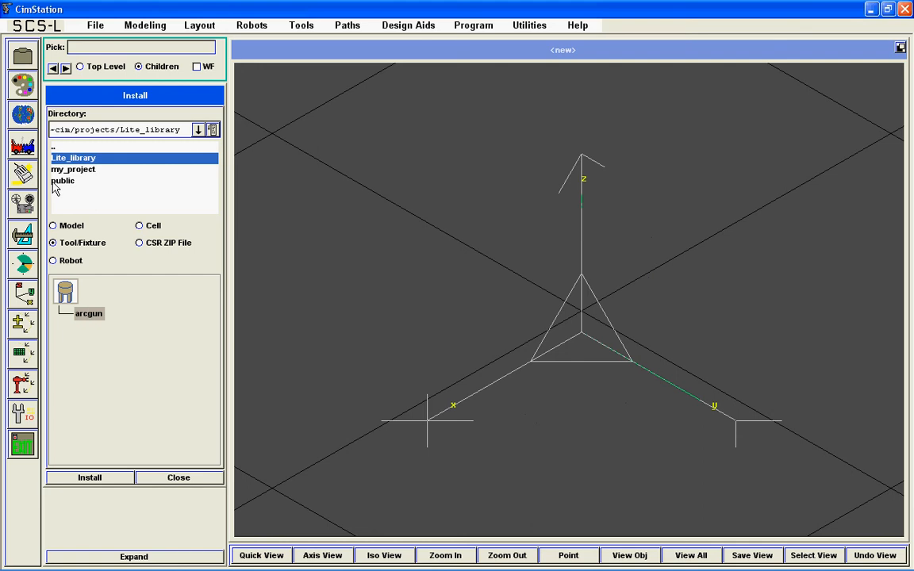
pyautogui.click(64, 263)
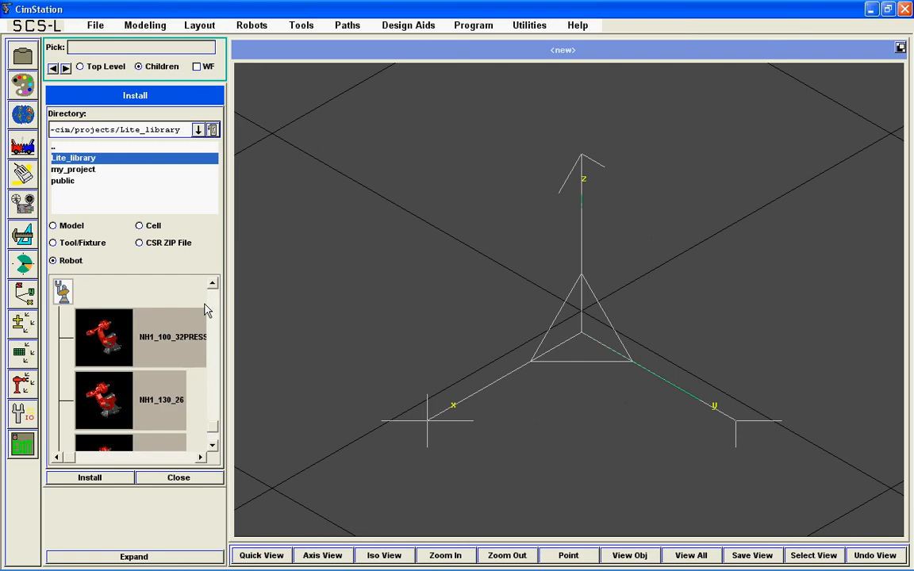
pyautogui.moveTo(212, 428); pyautogui.dragTo(212, 431)
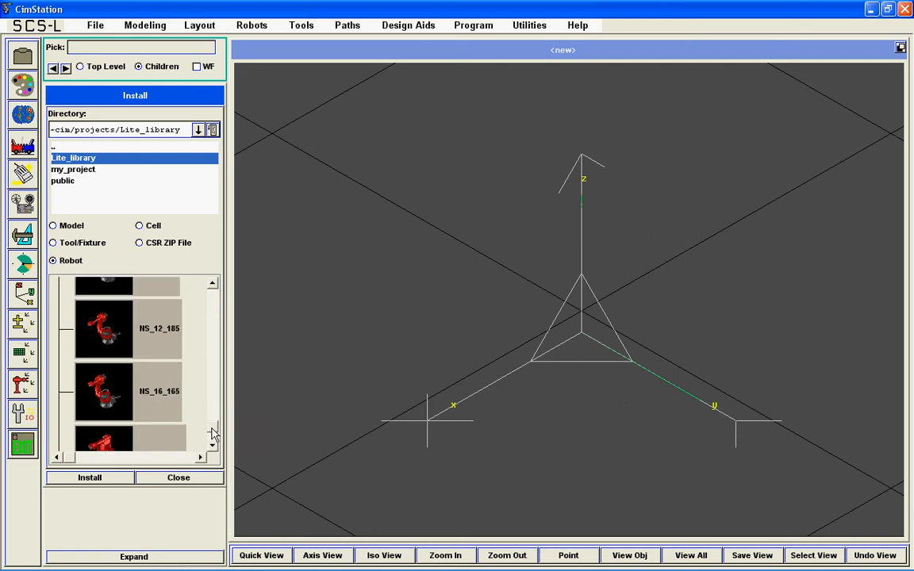
pyautogui.click(177, 415)
pyautogui.click(121, 479)
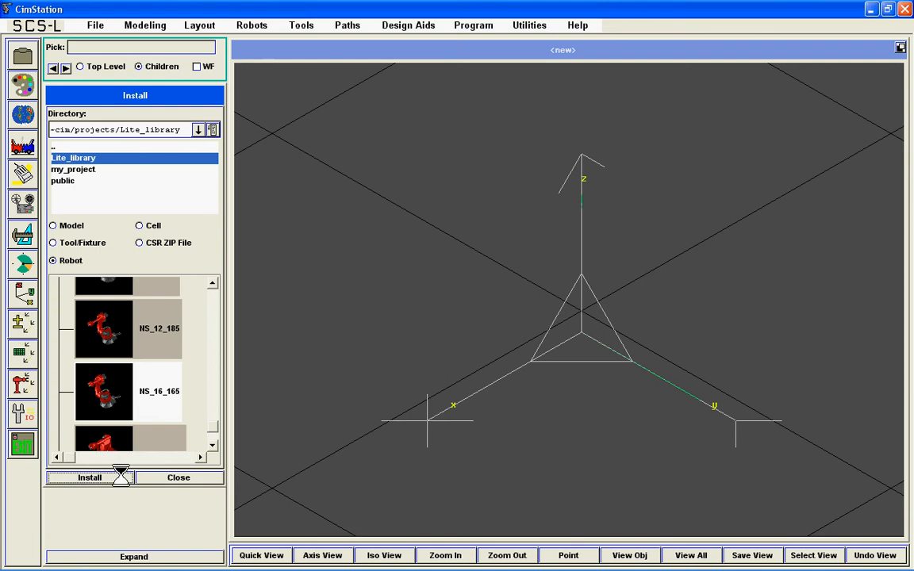
pyautogui.click(694, 556)
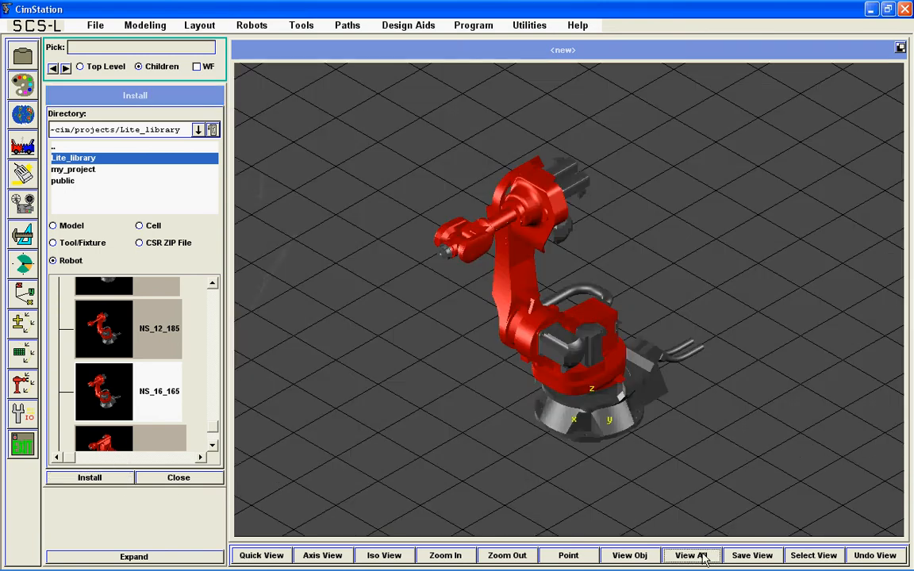
# Step: Install the arcgun tool from Lite_library and mount it on NS_16_165 using ARCGUN/FLANGE1
pyautogui.click(57, 242)
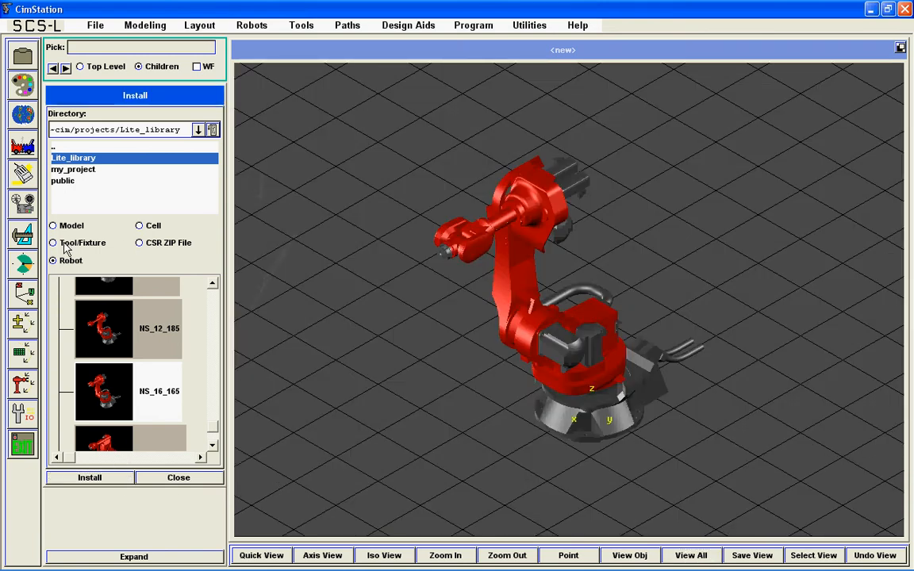
pyautogui.click(89, 478)
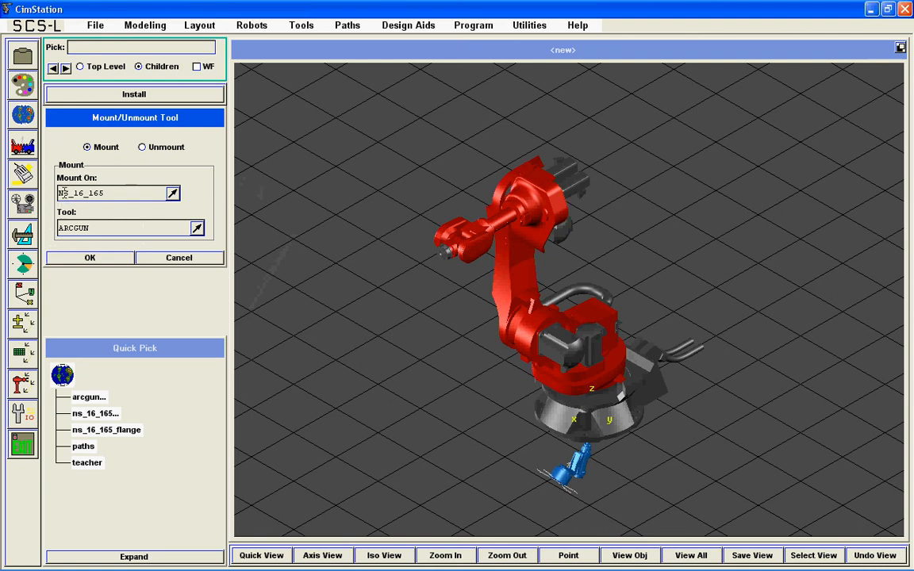
pyautogui.click(89, 258)
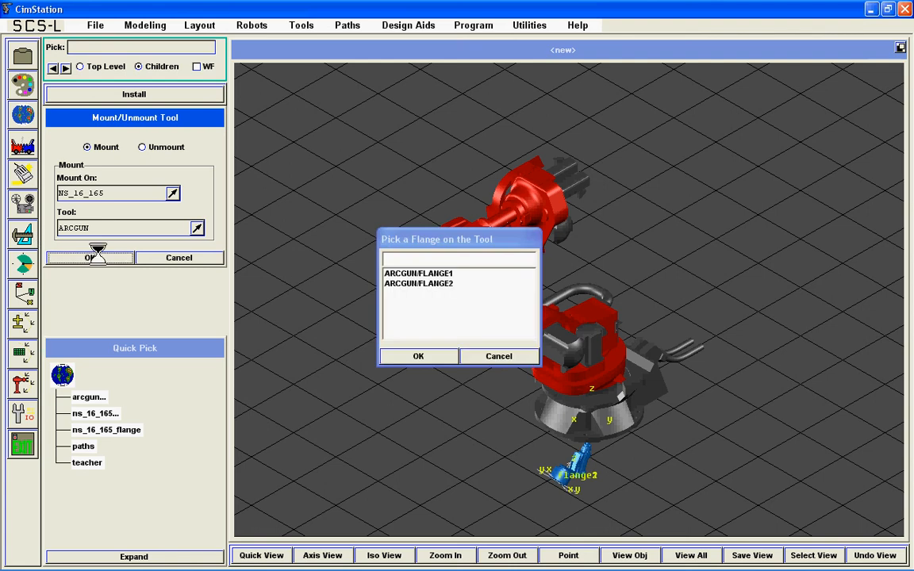
pyautogui.click(435, 274)
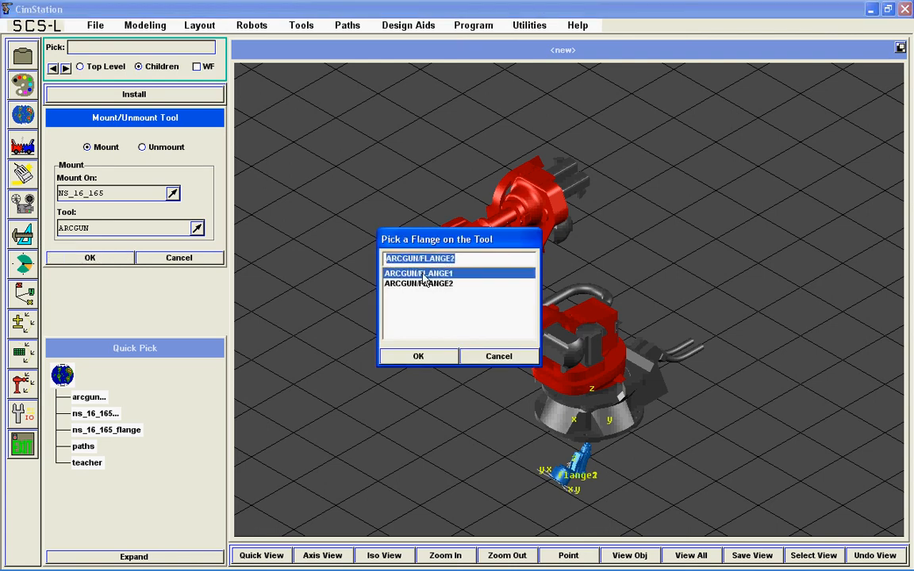
pyautogui.click(419, 357)
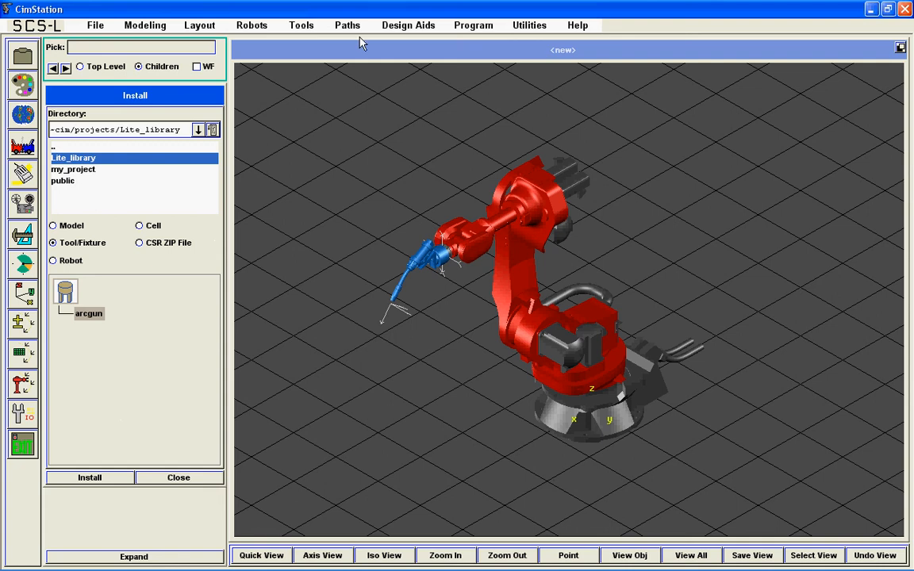
# Step: Show the ARCGUN tool's TCP frame label with the Tool Pendant and examine it close up
pyautogui.click(301, 26)
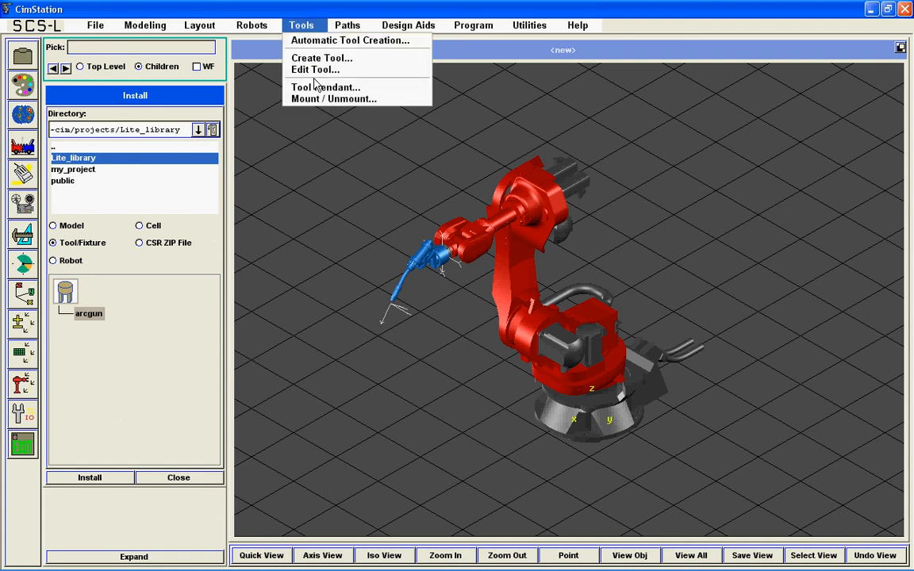
pyautogui.click(317, 88)
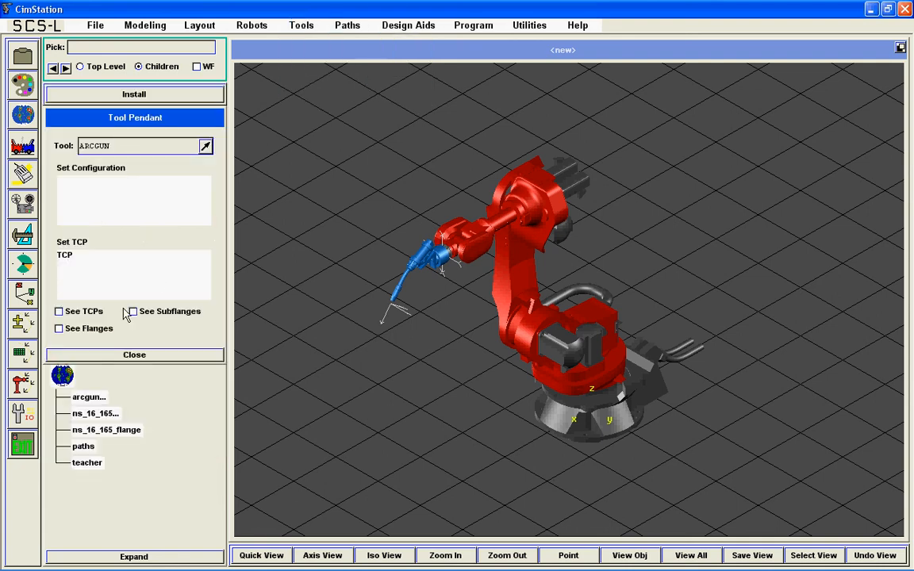
pyautogui.click(59, 311)
pyautogui.click(624, 555)
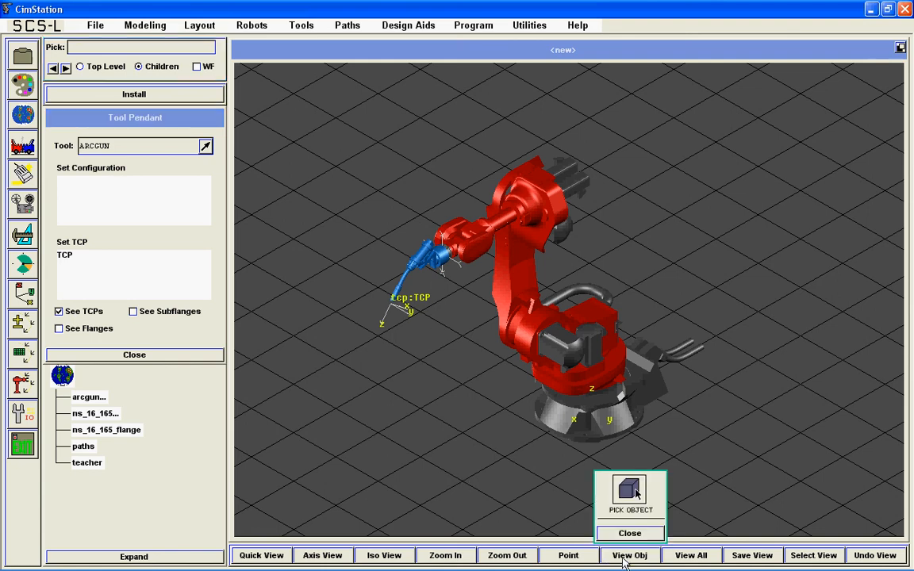
pyautogui.click(89, 399)
pyautogui.click(632, 533)
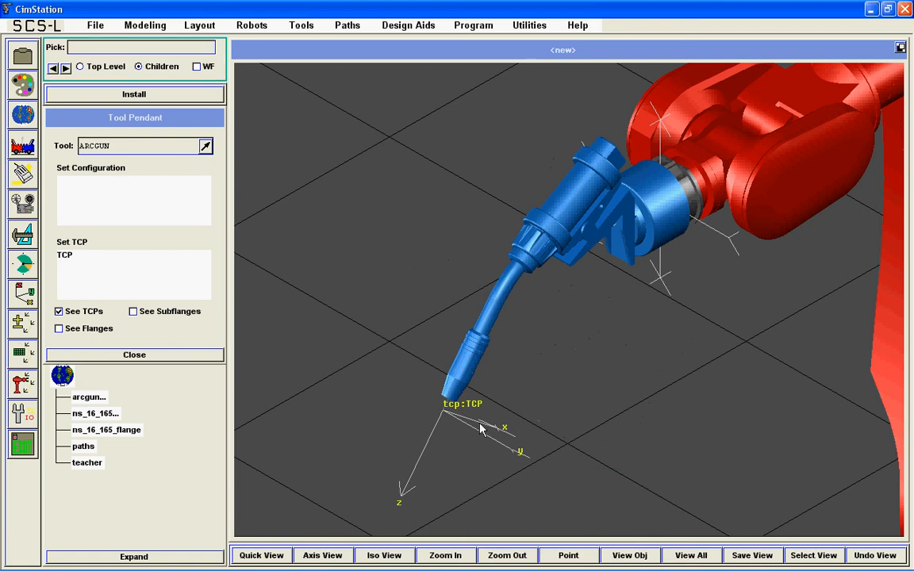
# Step: Hide the TCP label and show the ARCGUN tool's flange labels instead, then close the Tool Pendant
pyautogui.click(59, 311)
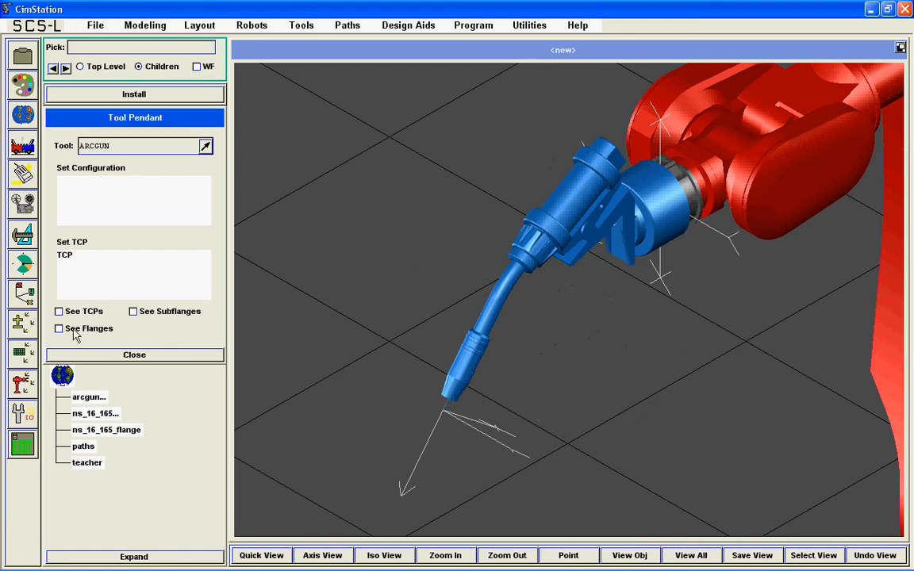
pyautogui.click(59, 328)
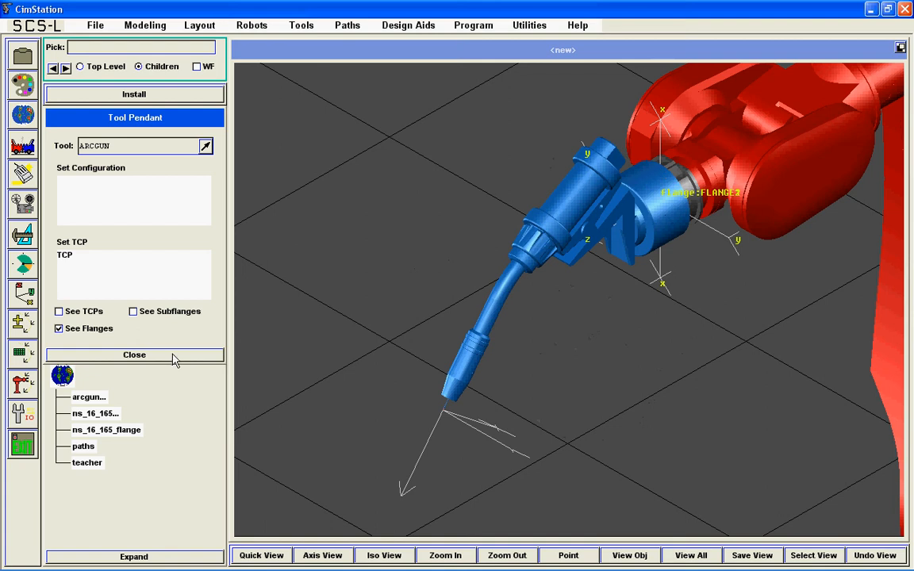
pyautogui.click(113, 355)
# Step: Unmount ARCGUN from the NS_16_165 robot and accept its removal
pyautogui.click(301, 26)
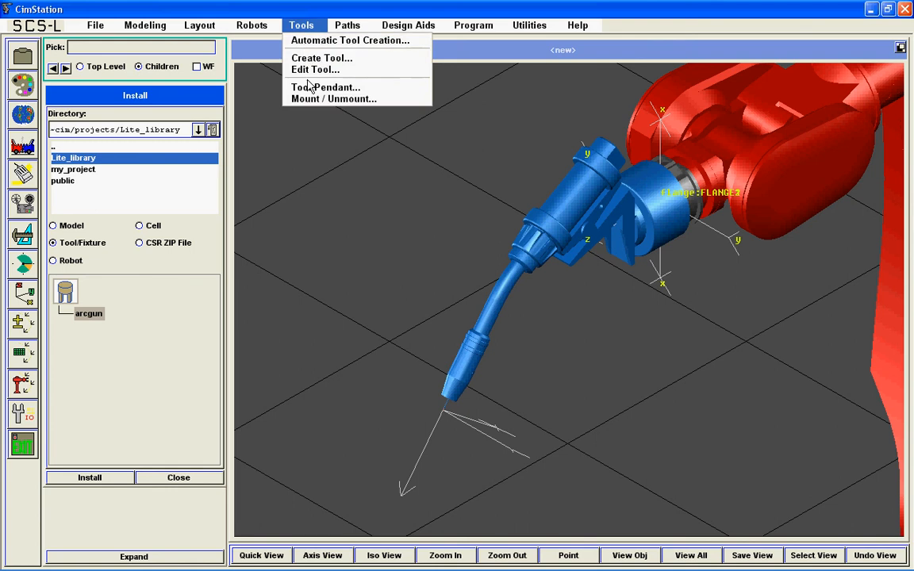
pyautogui.click(317, 98)
pyautogui.click(143, 147)
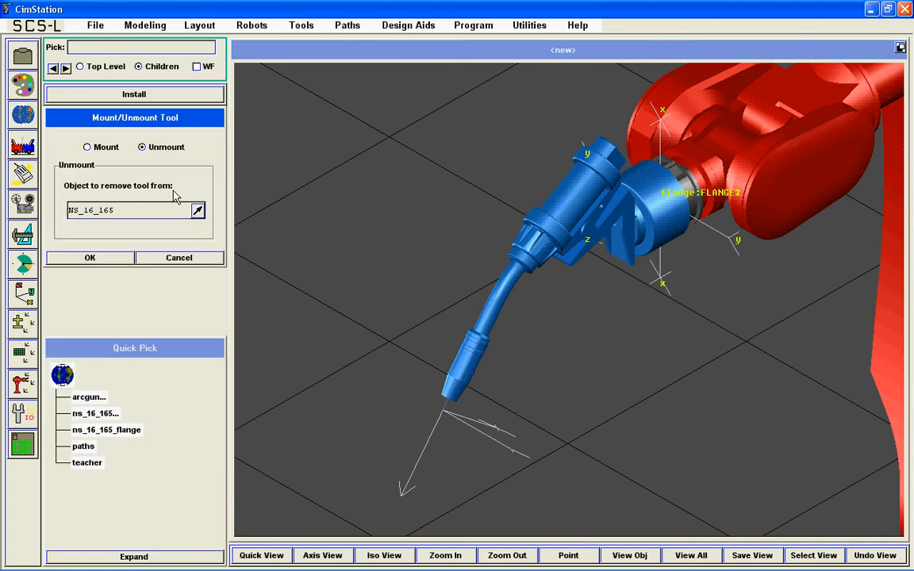
pyautogui.click(89, 259)
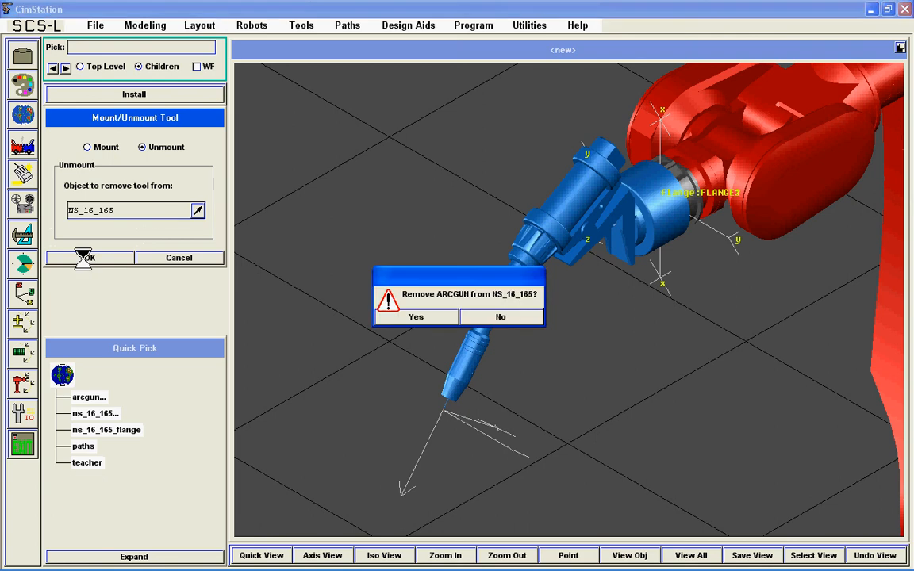
pyautogui.click(415, 318)
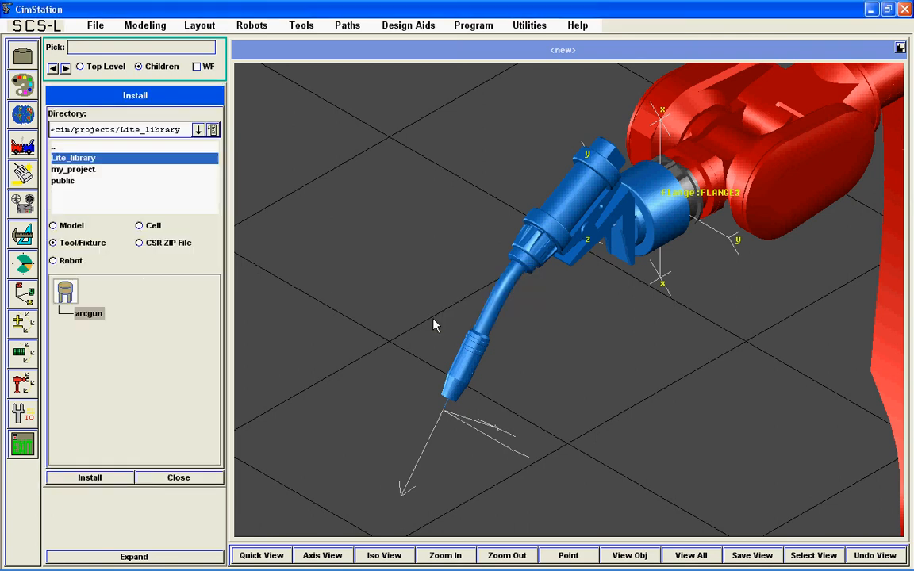
# Step: Move ARCGUN away from the robot's wrist in the XY plane using Jump mode, and view the whole cell
pyautogui.click(28, 169)
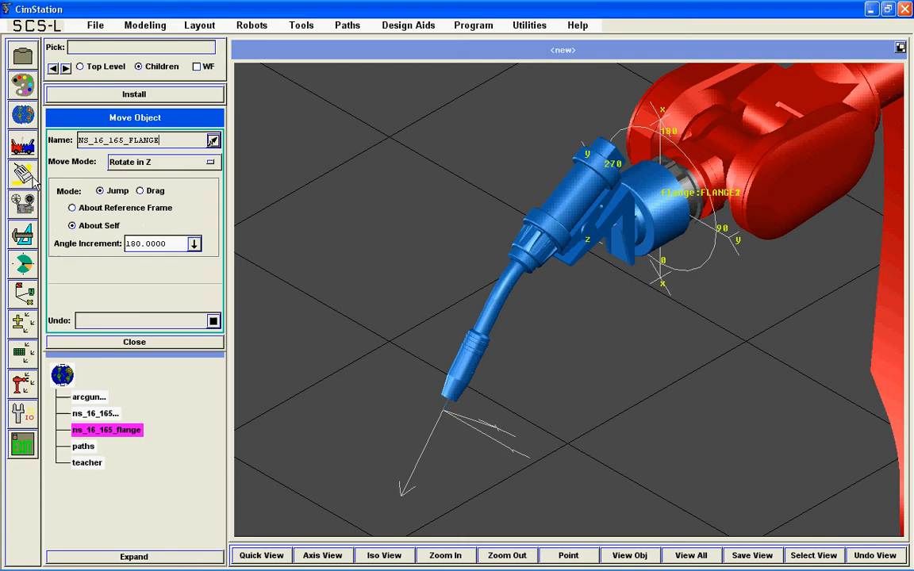
pyautogui.click(212, 140)
pyautogui.click(72, 366)
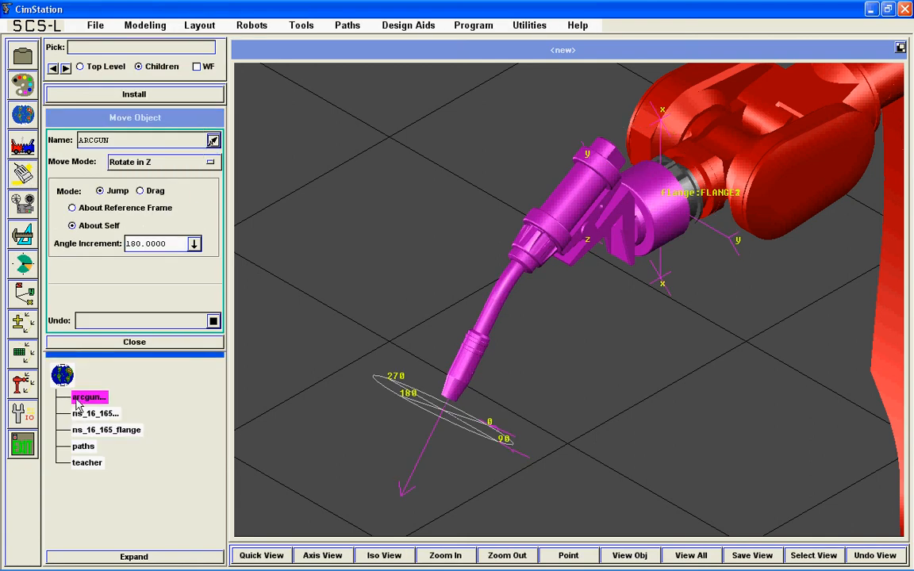
pyautogui.click(143, 162)
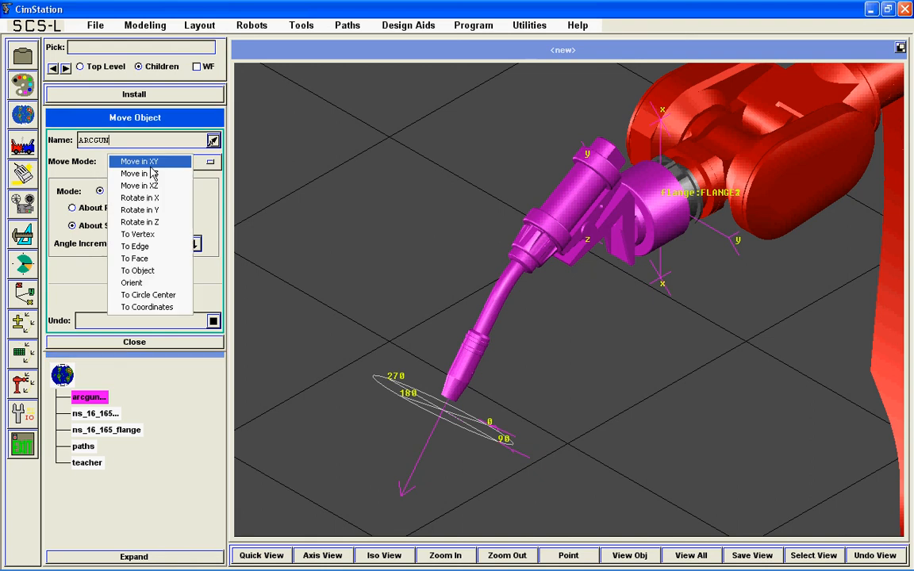
pyautogui.click(146, 162)
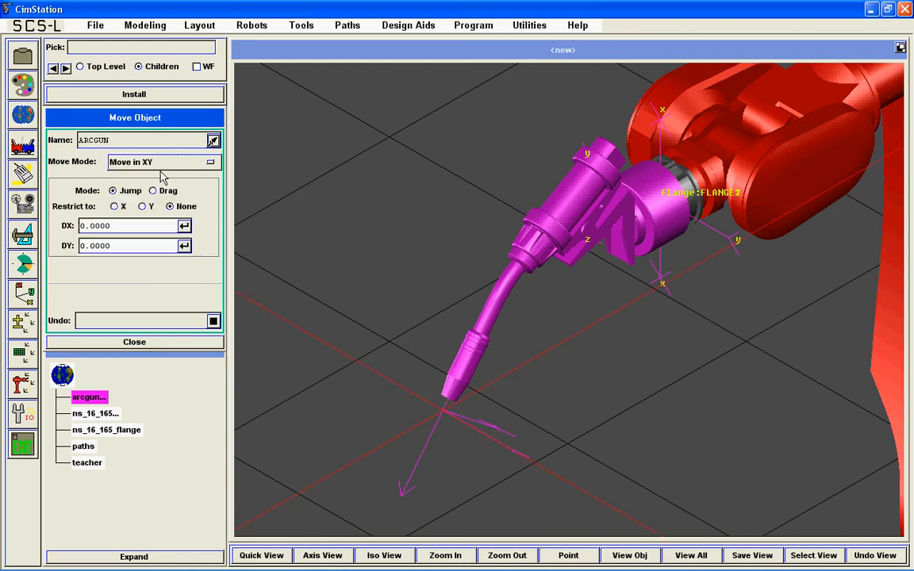
pyautogui.click(318, 337)
pyautogui.click(297, 214)
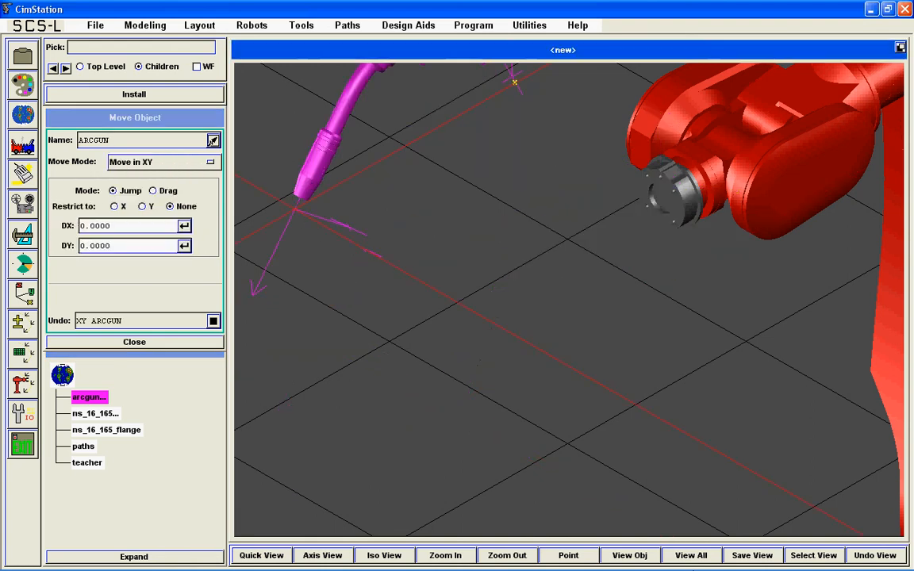
pyautogui.click(692, 555)
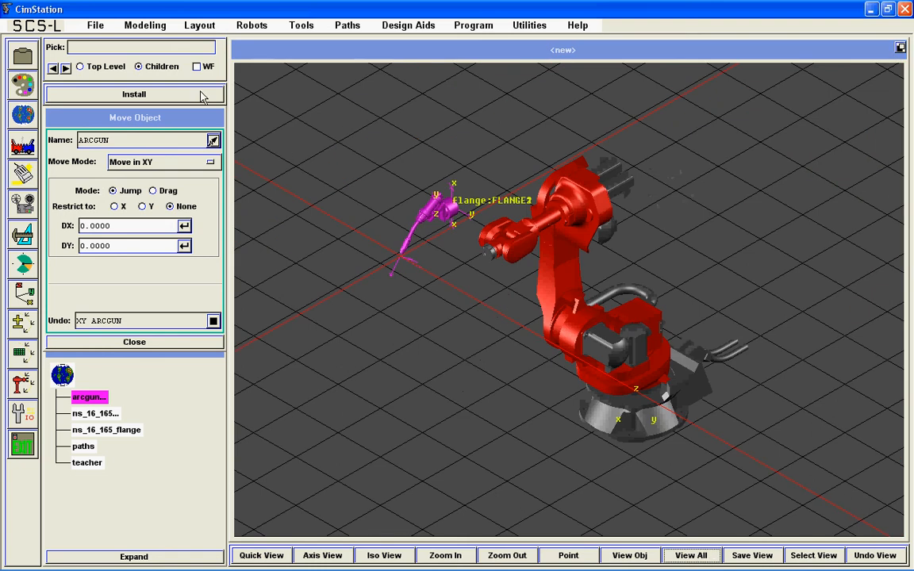
# Step: Mount ARCGUN on the NS_16_165 robot again, using ARCGUN/FLANGE2 as the tool flange
pyautogui.click(301, 25)
pyautogui.click(329, 97)
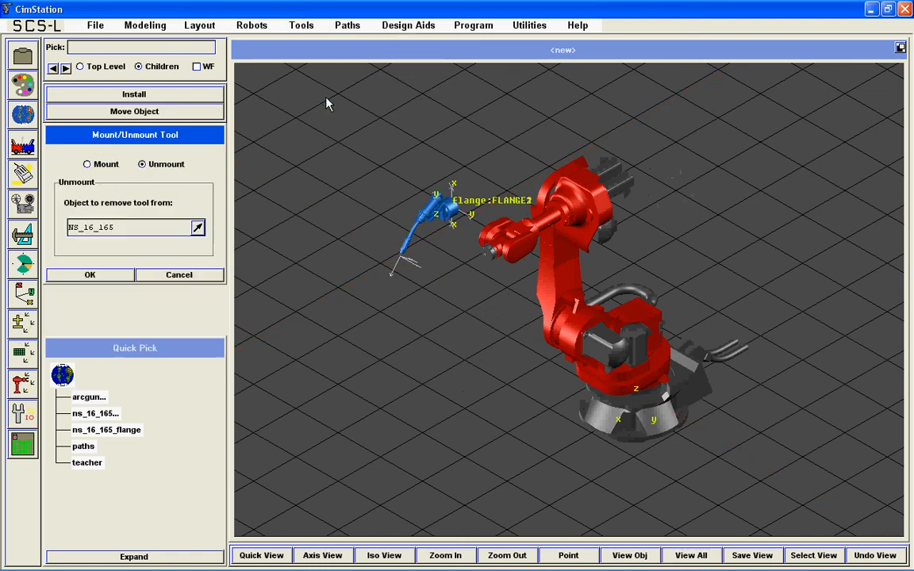
pyautogui.click(109, 167)
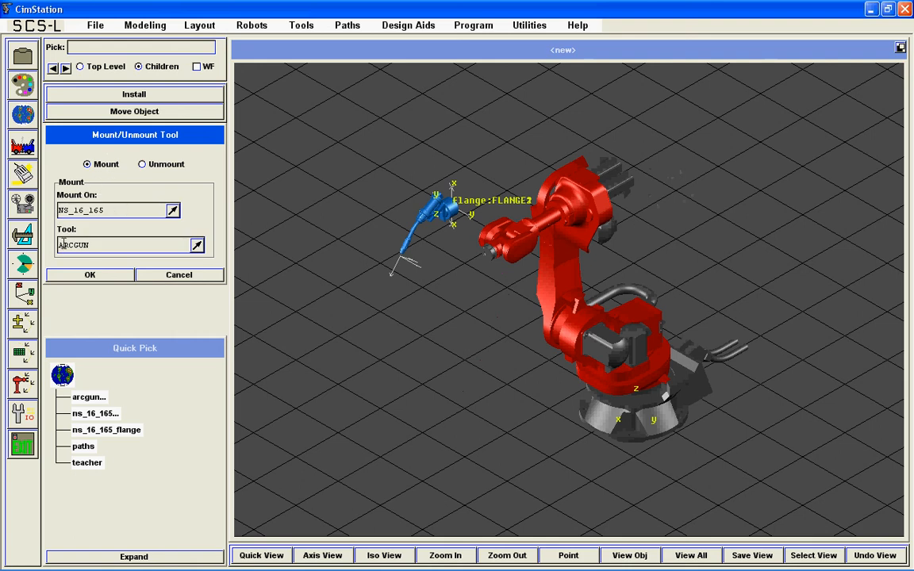
pyautogui.click(89, 275)
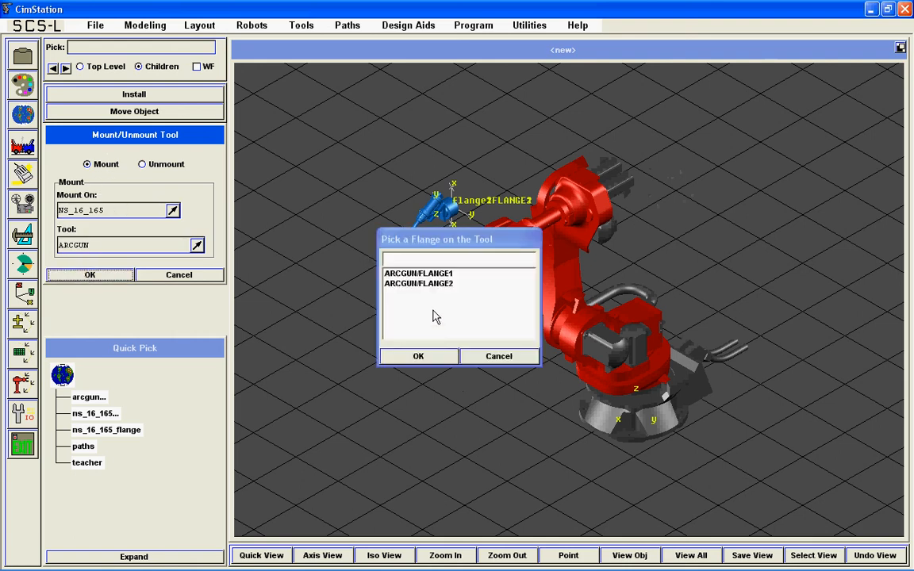
pyautogui.click(420, 284)
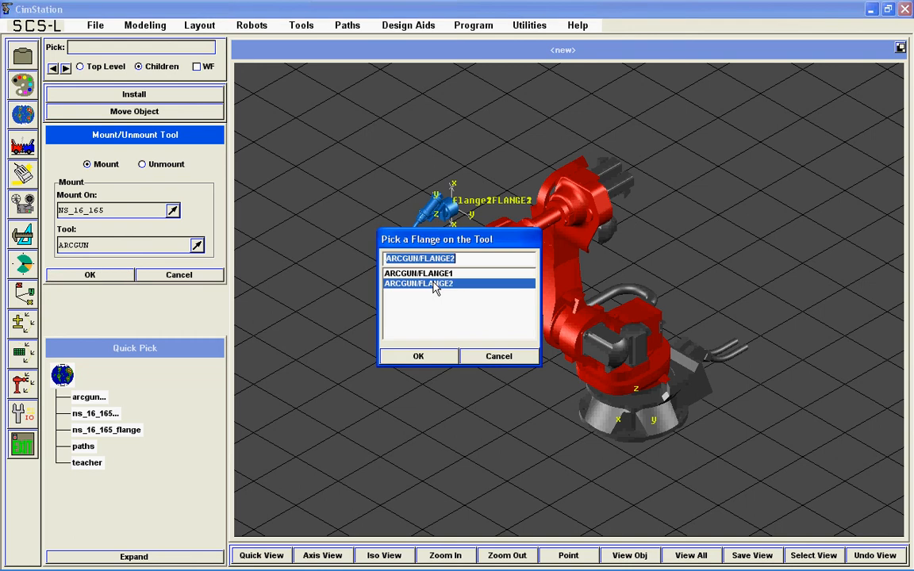
pyautogui.click(418, 356)
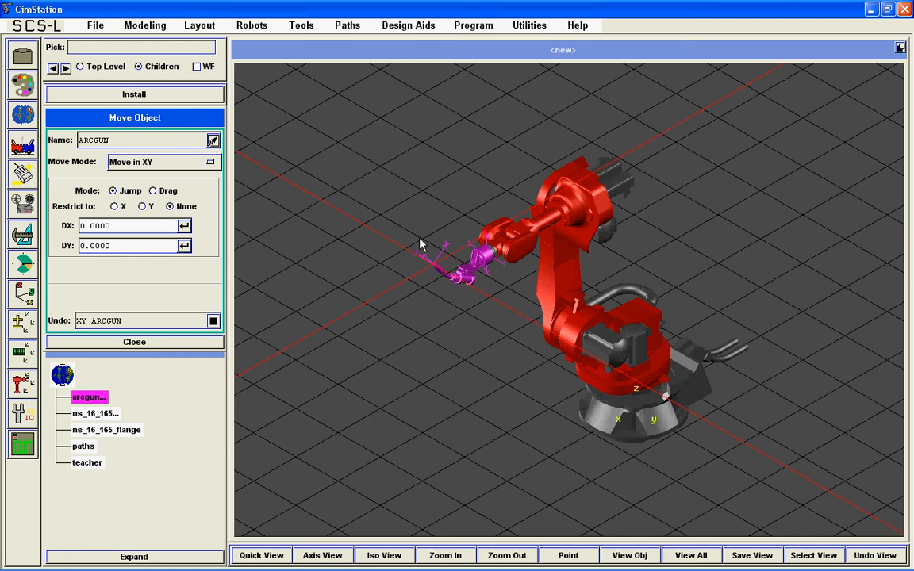
# Step: Jump the mounted ARCGUN to several points in the XY plane in front of the robot to move the arm with it
pyautogui.click(422, 242)
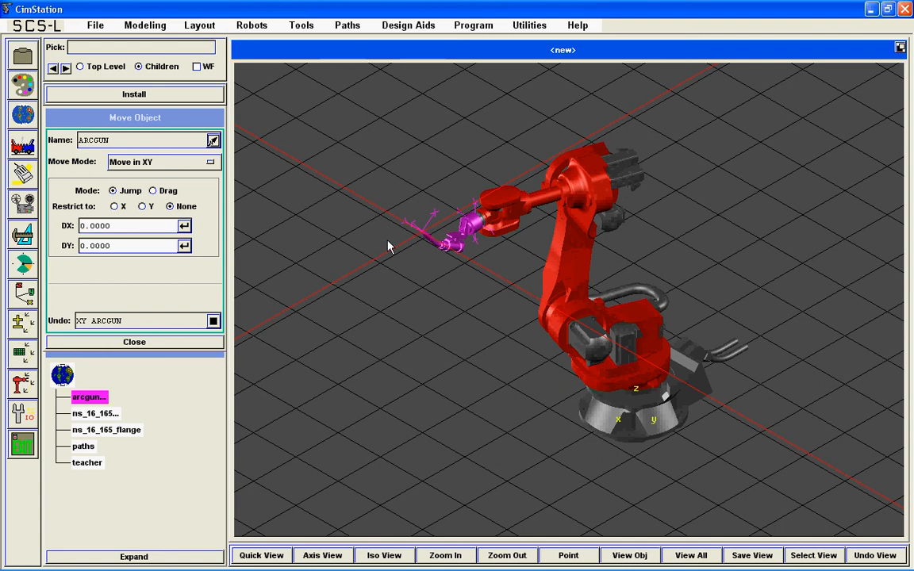
pyautogui.click(389, 247)
pyautogui.click(402, 286)
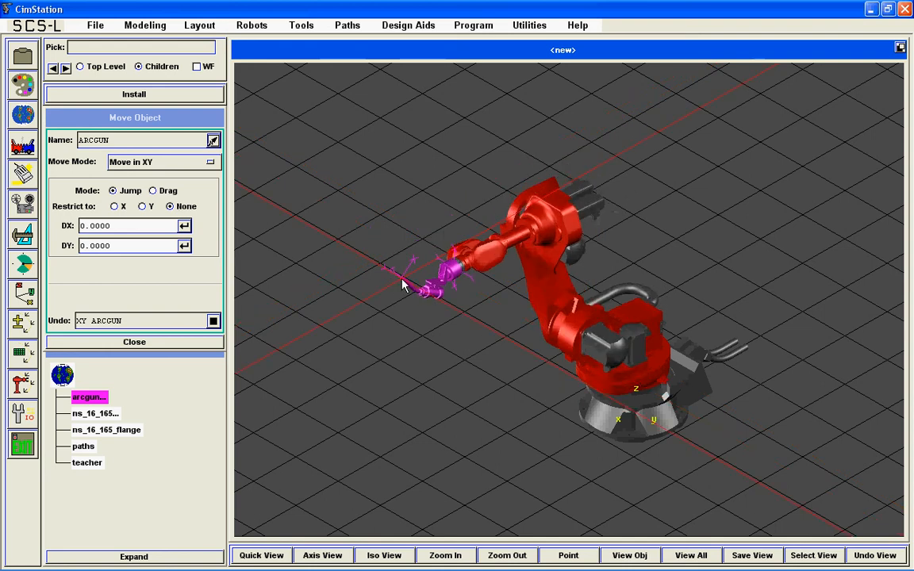